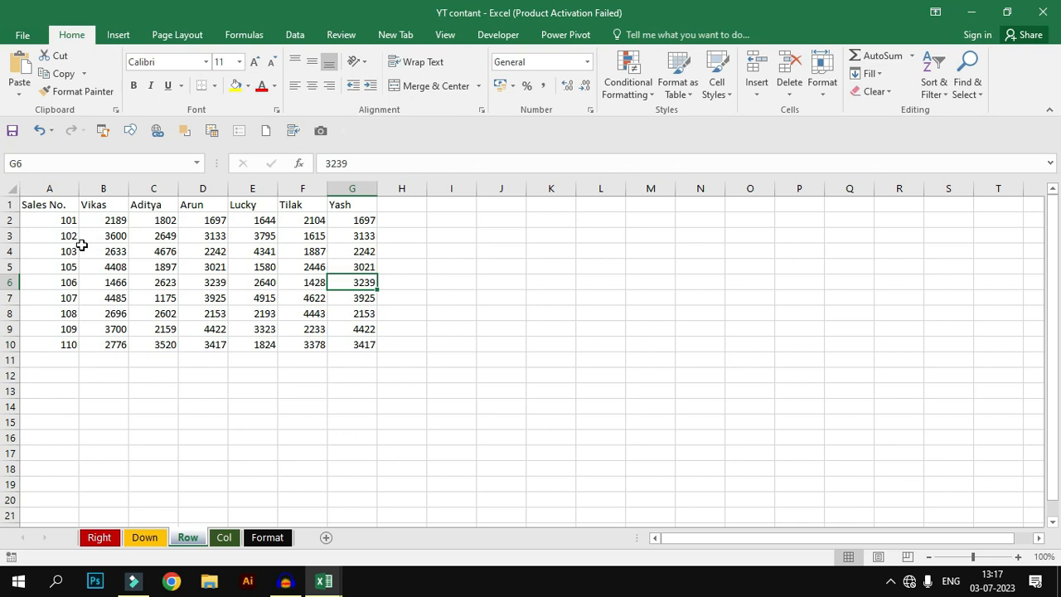
click(51, 204)
drag(92, 204, 340, 204)
click(279, 261)
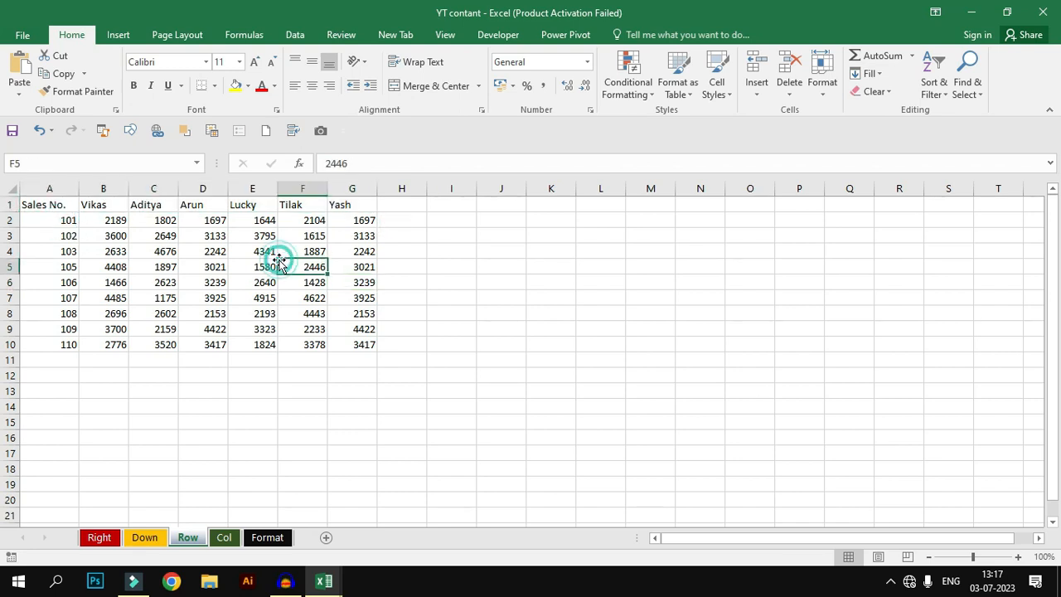
click(65, 221)
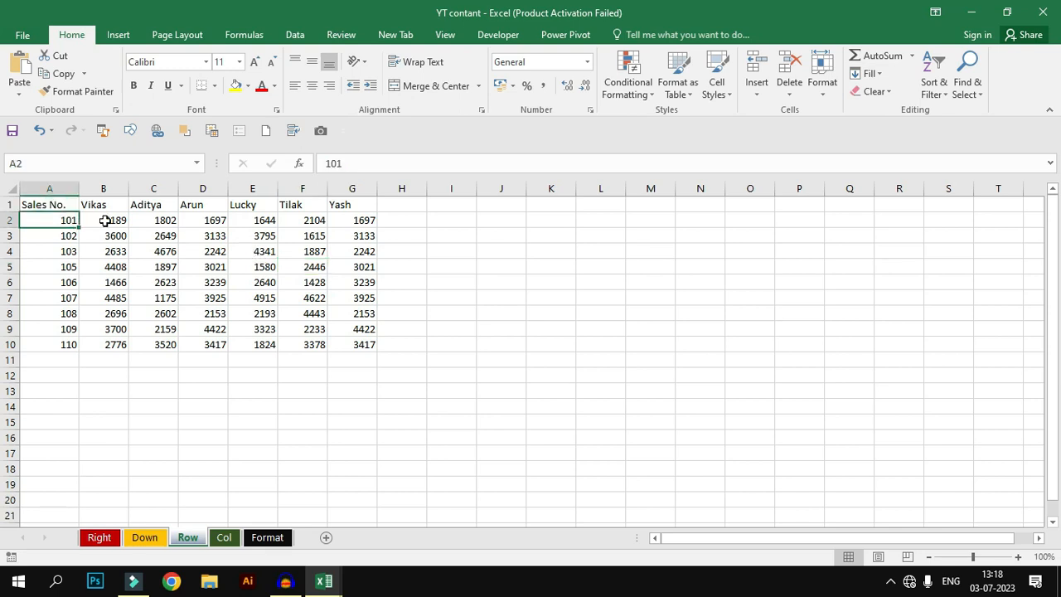
click(106, 221)
click(165, 220)
click(192, 221)
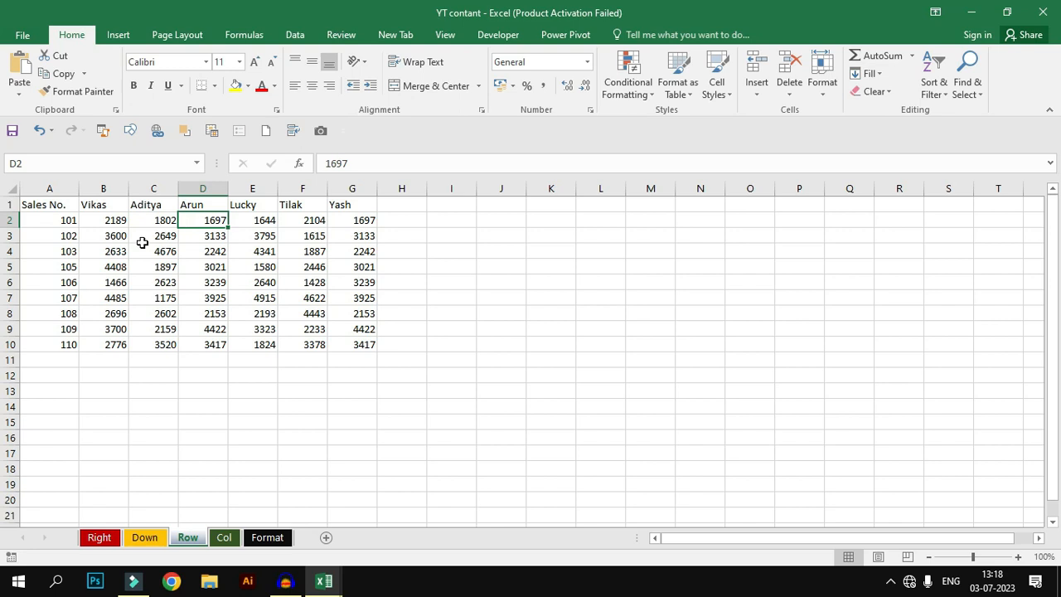
Step: Select the data range A1:G10 by dragging and with keyboard shortcuts
drag(54, 207, 350, 356)
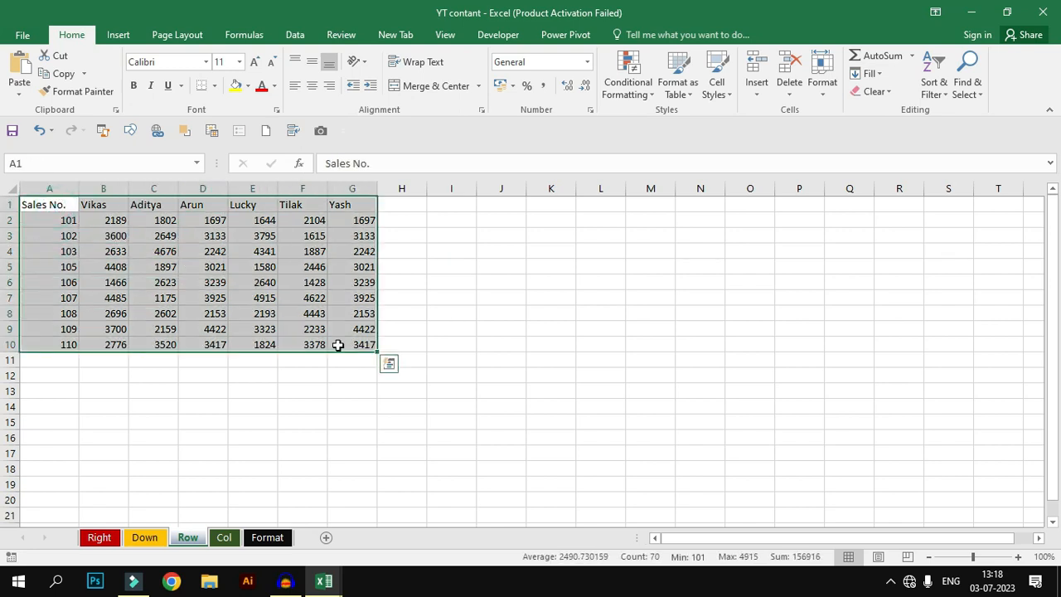
click(292, 324)
key(ctrl+a)
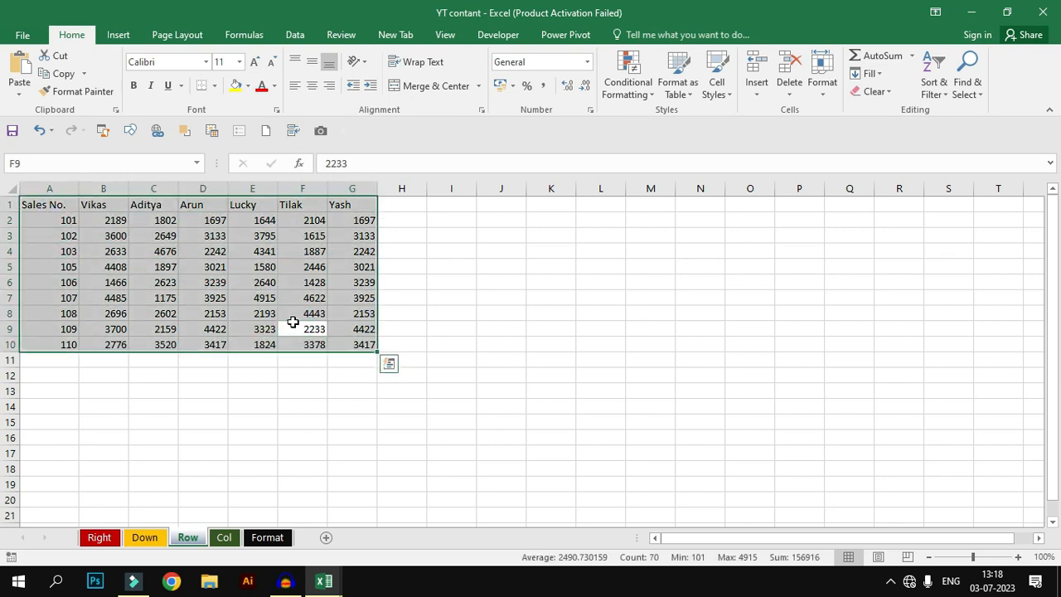
click(181, 266)
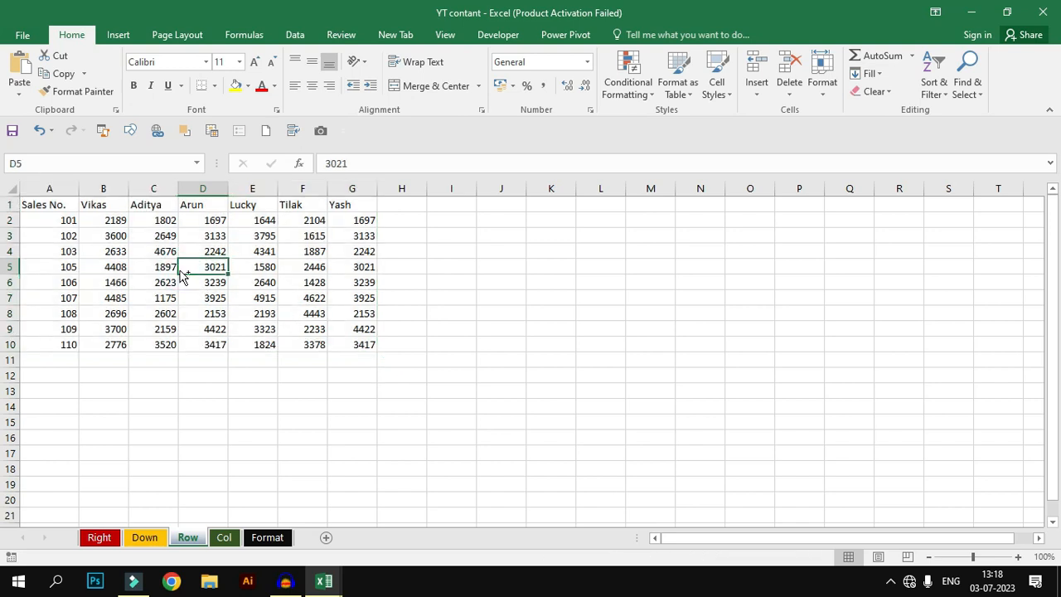
key(ctrl+Home)
key(ctrl+shift+End)
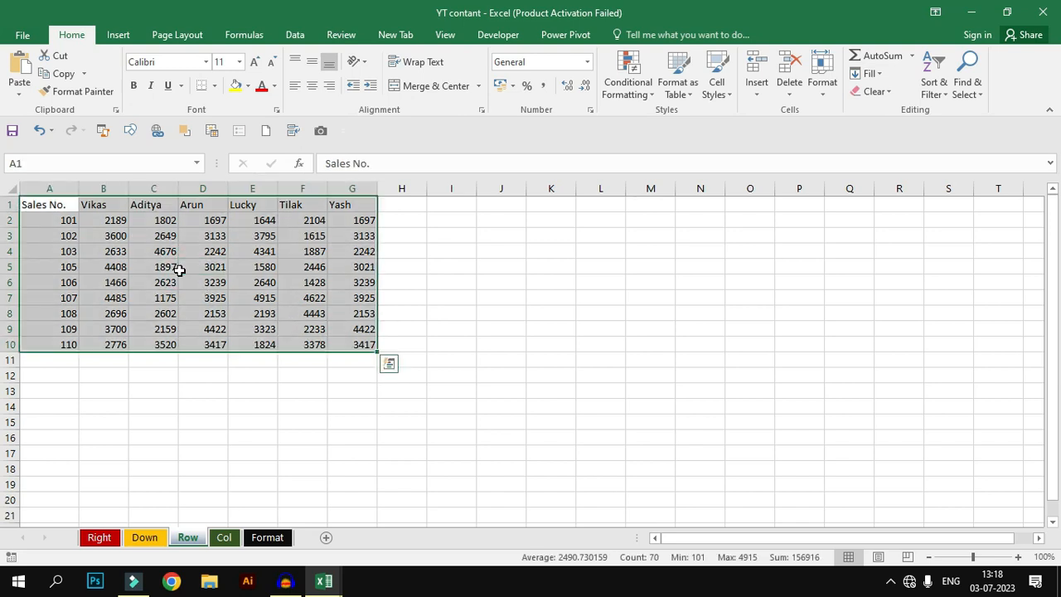
click(179, 268)
Step: Format the whole data range as a table with a green medium style, keeping headers
key(ctrl+a)
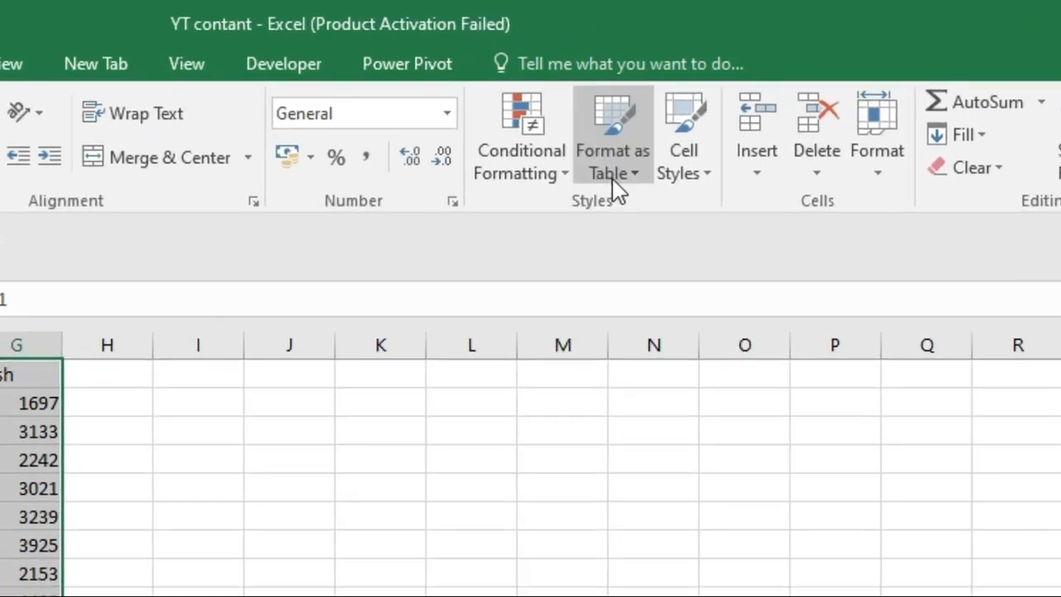
click(676, 96)
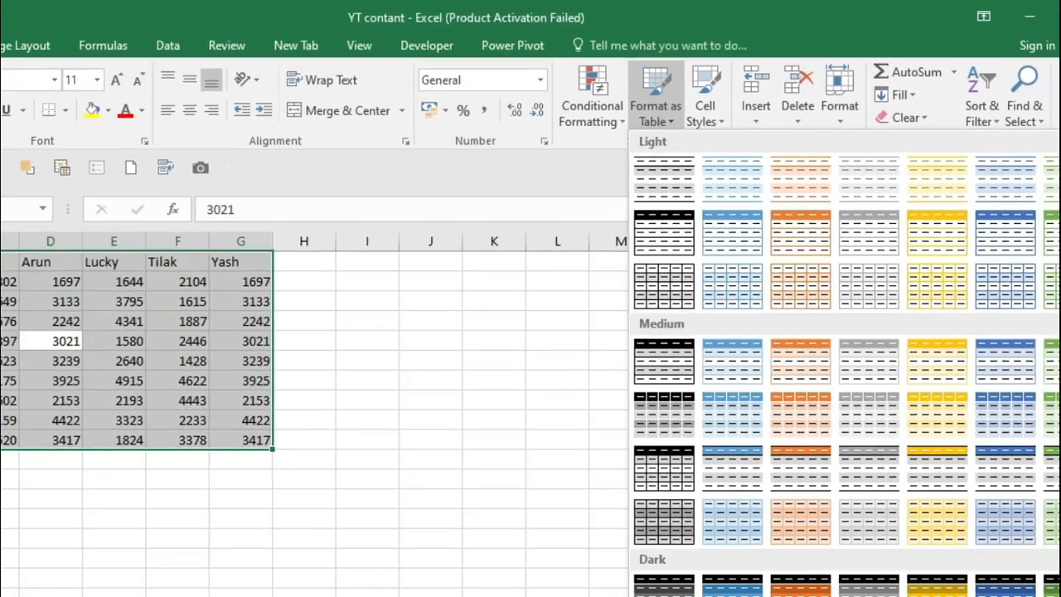
drag(1042, 142, 1042, 206)
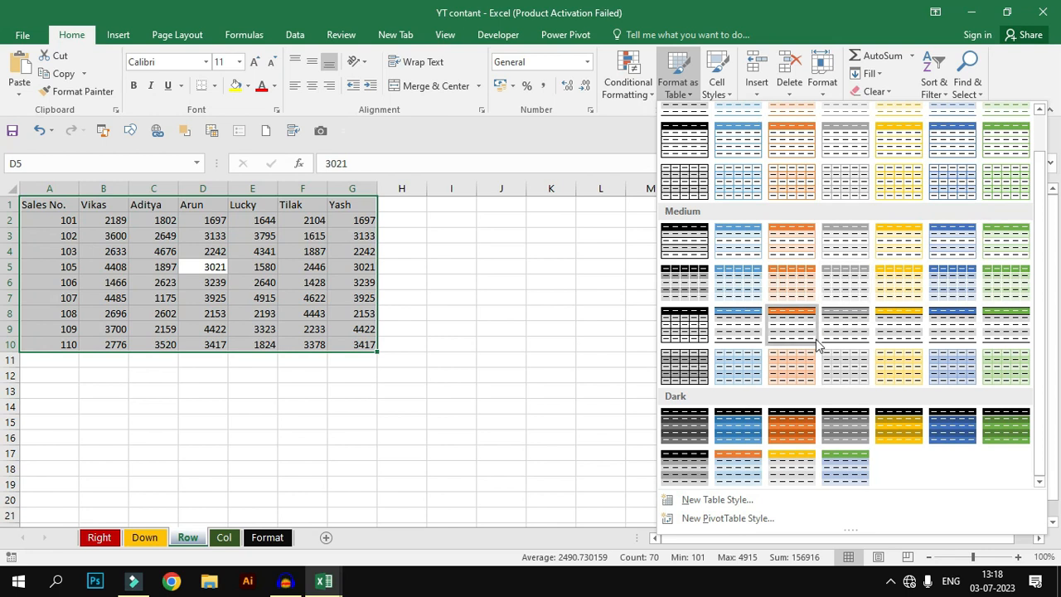
click(1010, 338)
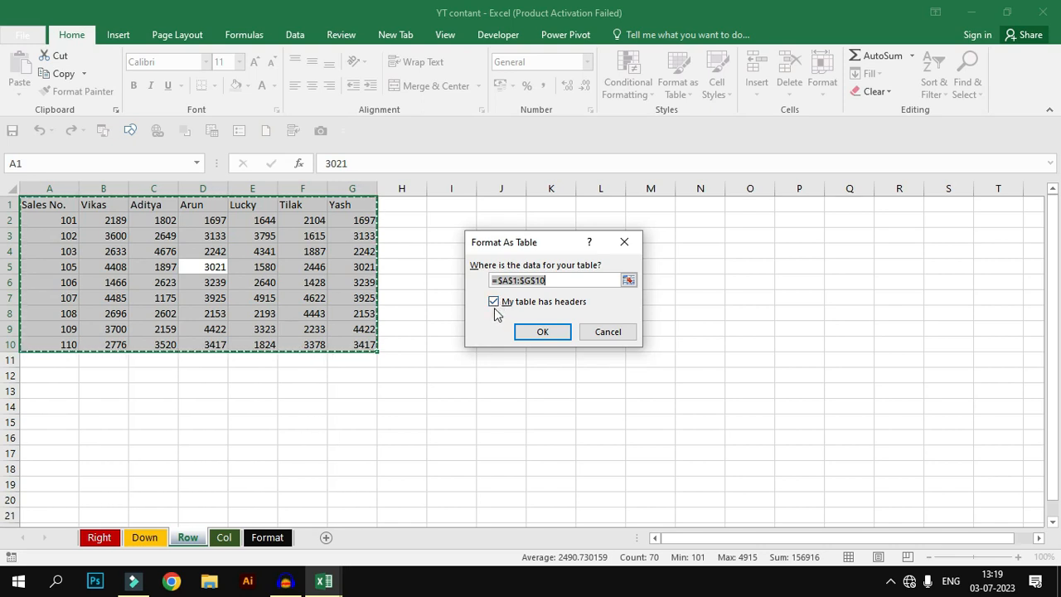
click(542, 331)
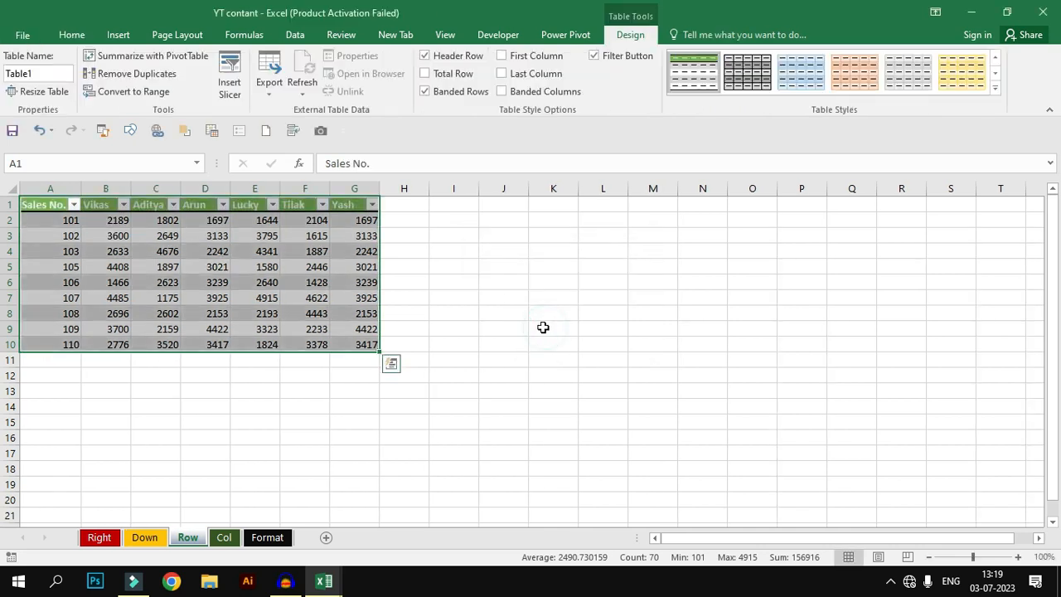
Step: Undo the table formatting
click(454, 343)
click(339, 316)
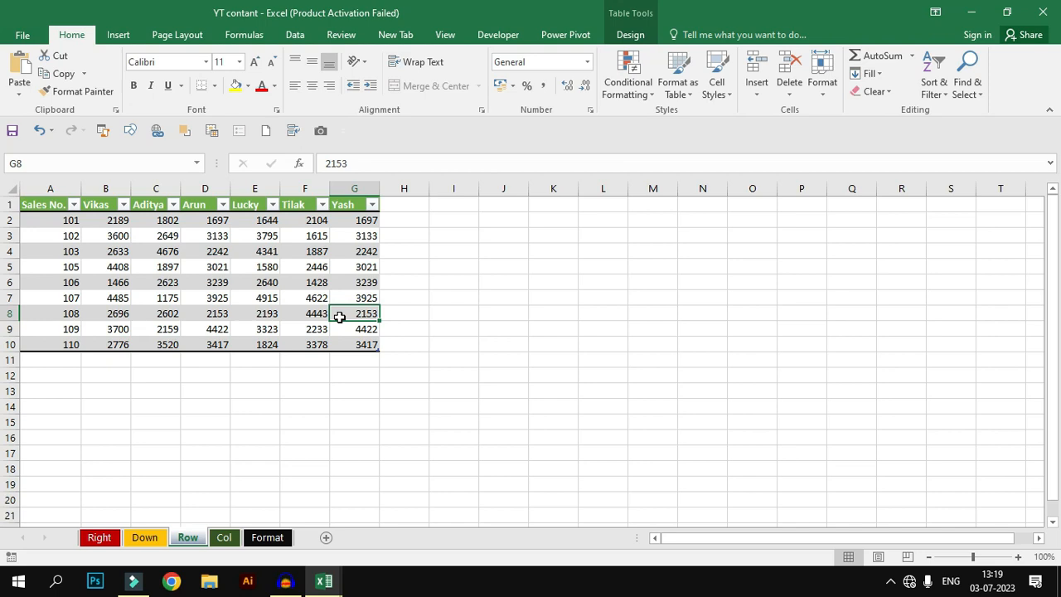
key(ctrl+z)
key(ctrl+q)
click(464, 301)
click(308, 276)
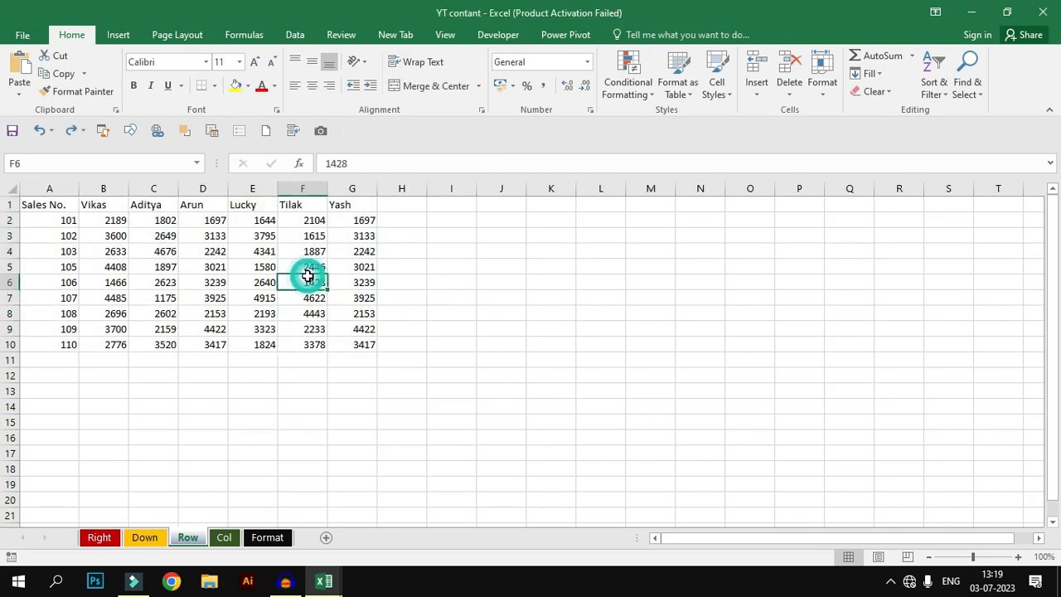
Step: Insert a table from the selected data range with headers
key(ctrl+a)
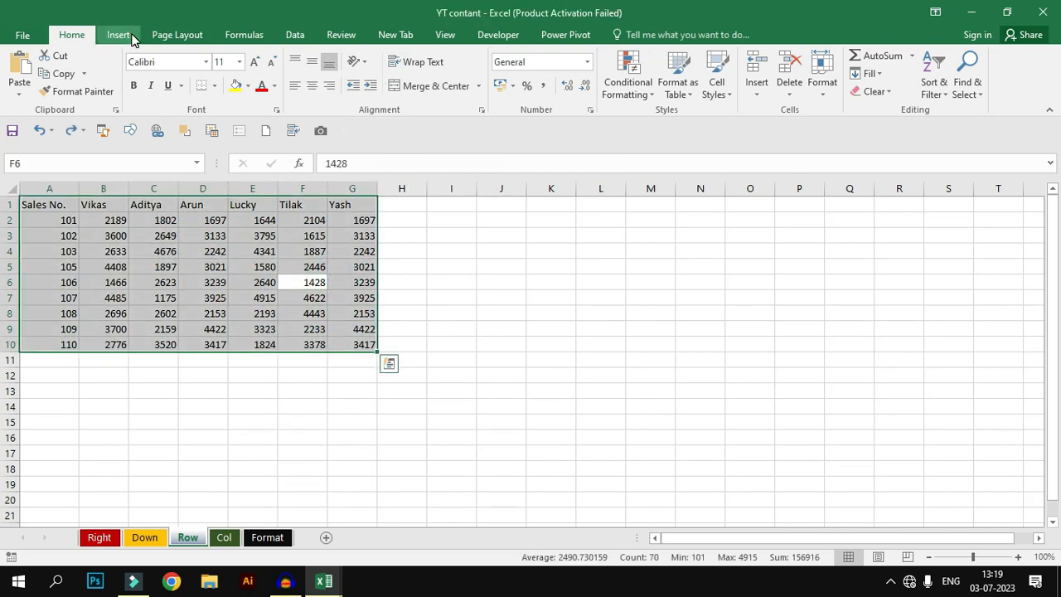
click(133, 39)
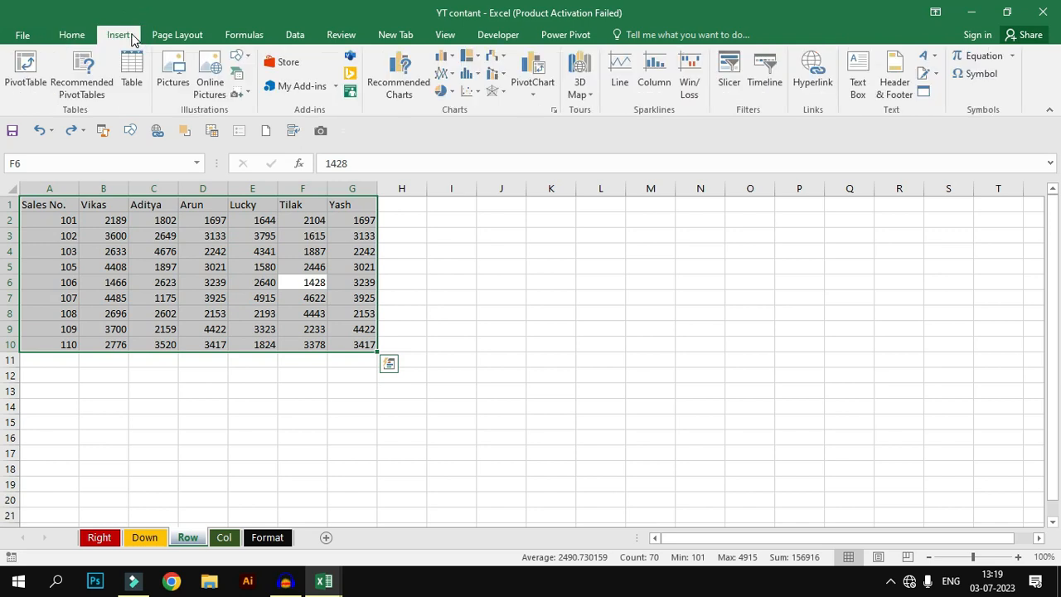
click(133, 80)
click(539, 330)
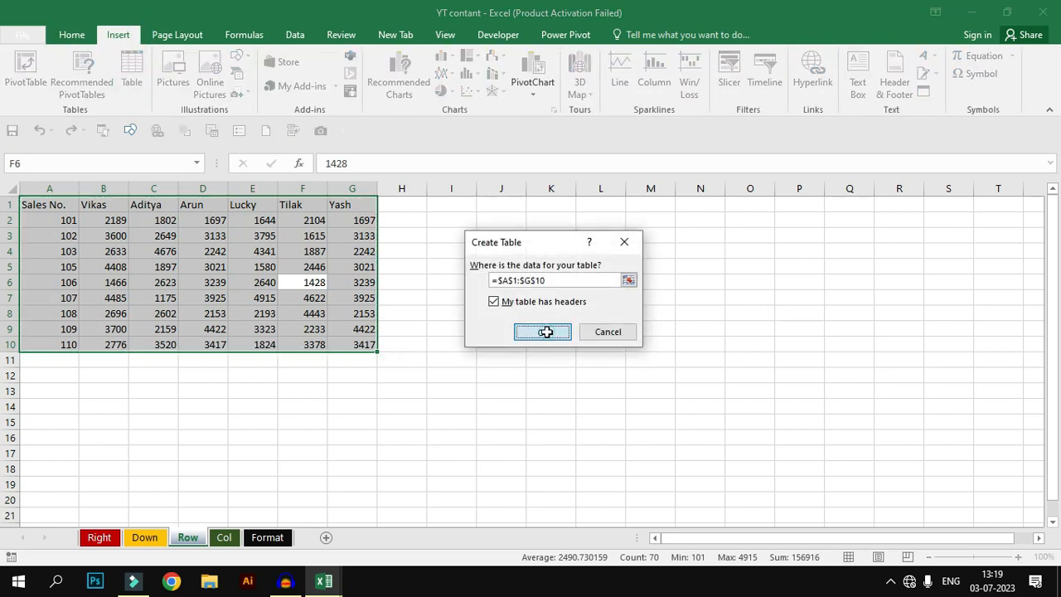
click(537, 330)
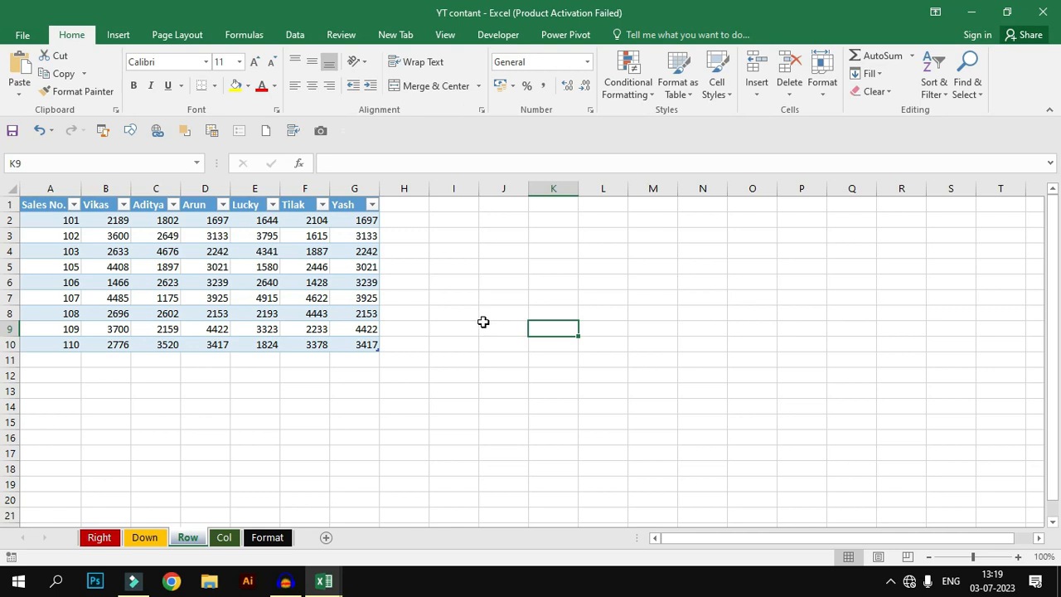
Step: Undo the table creation
click(344, 313)
key(ctrl+z)
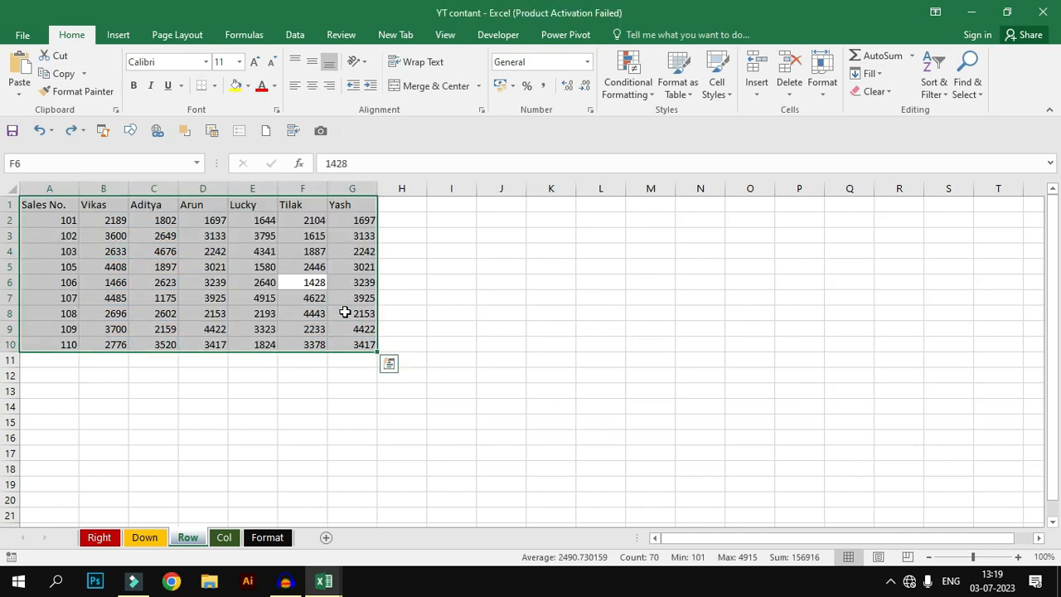
key(ctrl+t)
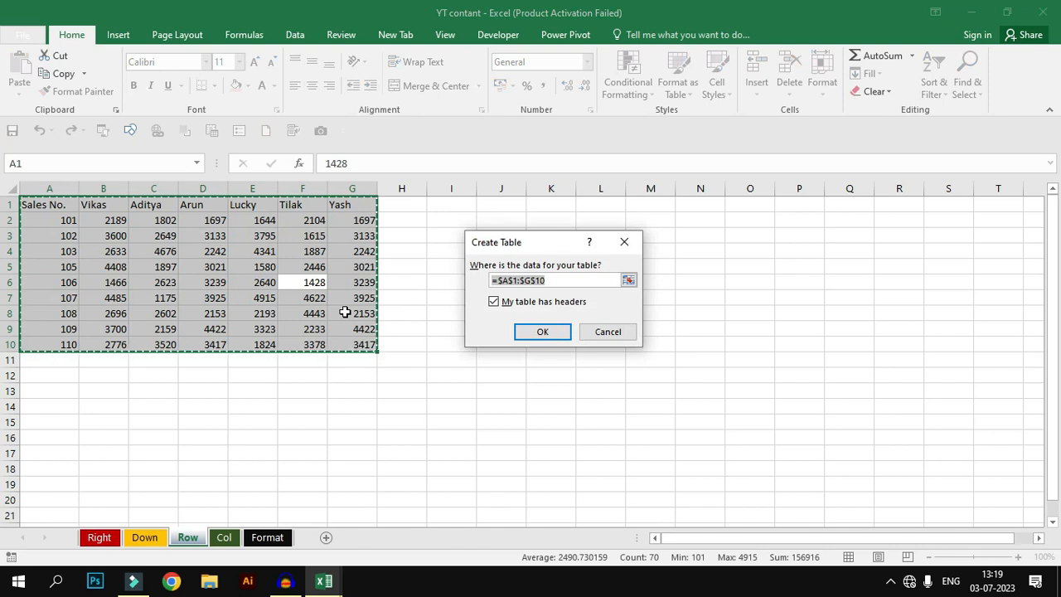
key(Escape)
key(ctrl+t)
key(Escape)
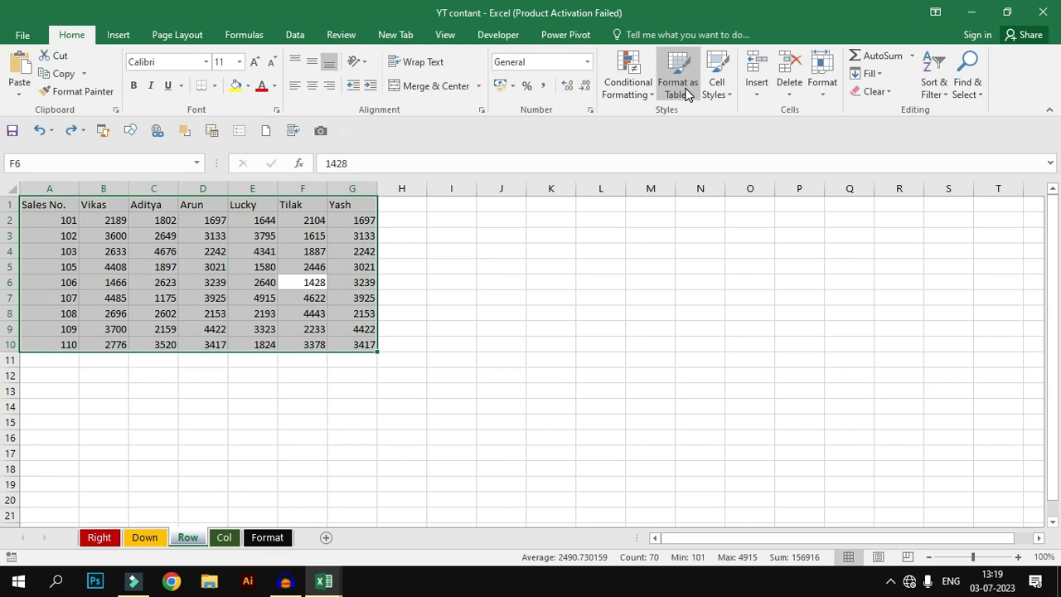
Step: Format the selected data as a table with a green medium style, keeping headers
click(678, 87)
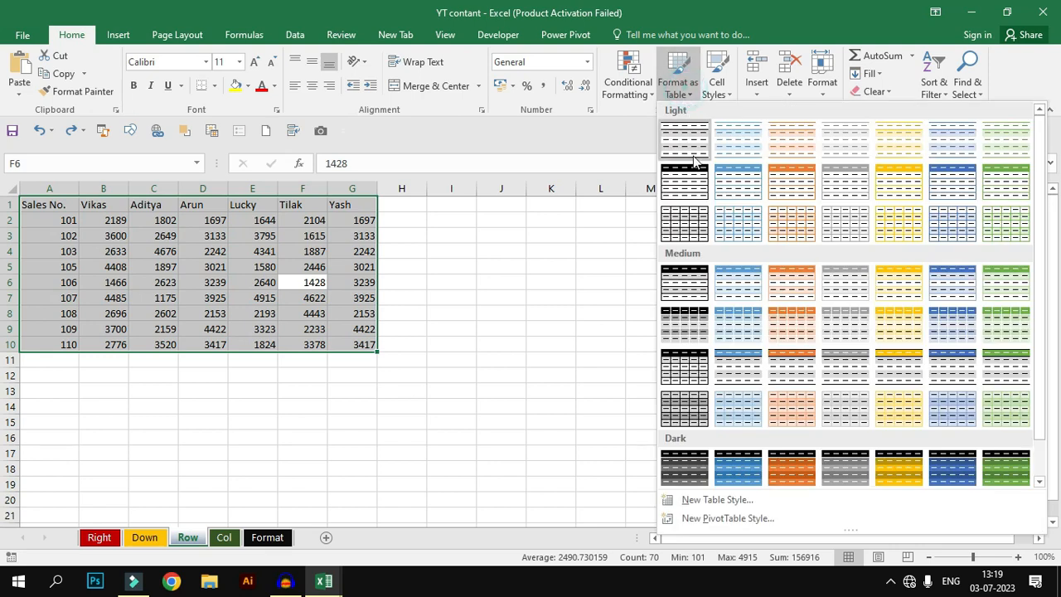
click(1016, 369)
click(543, 330)
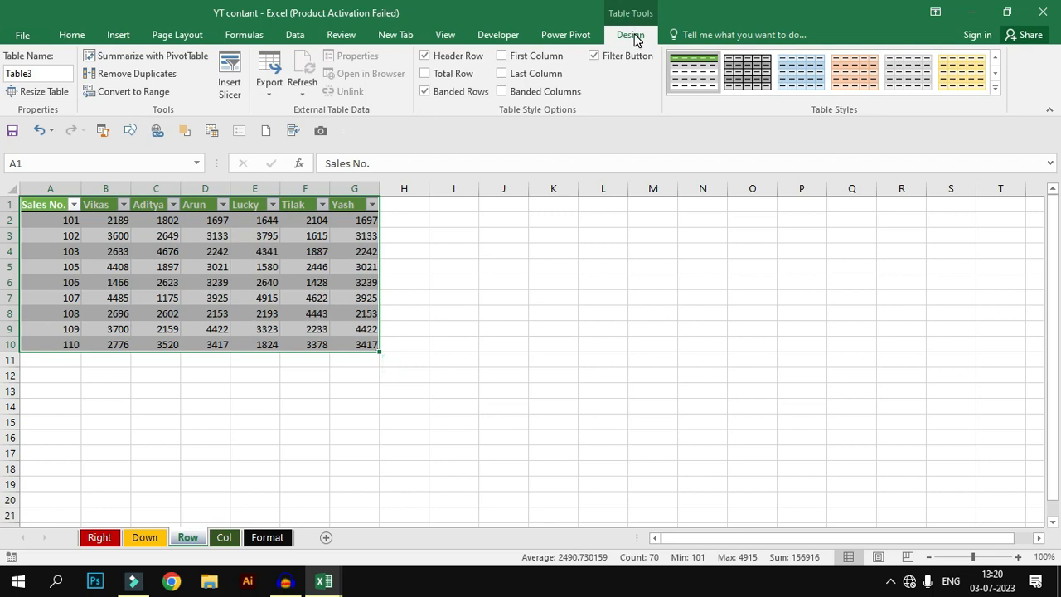
Step: Change the table style to an orange medium style
click(243, 279)
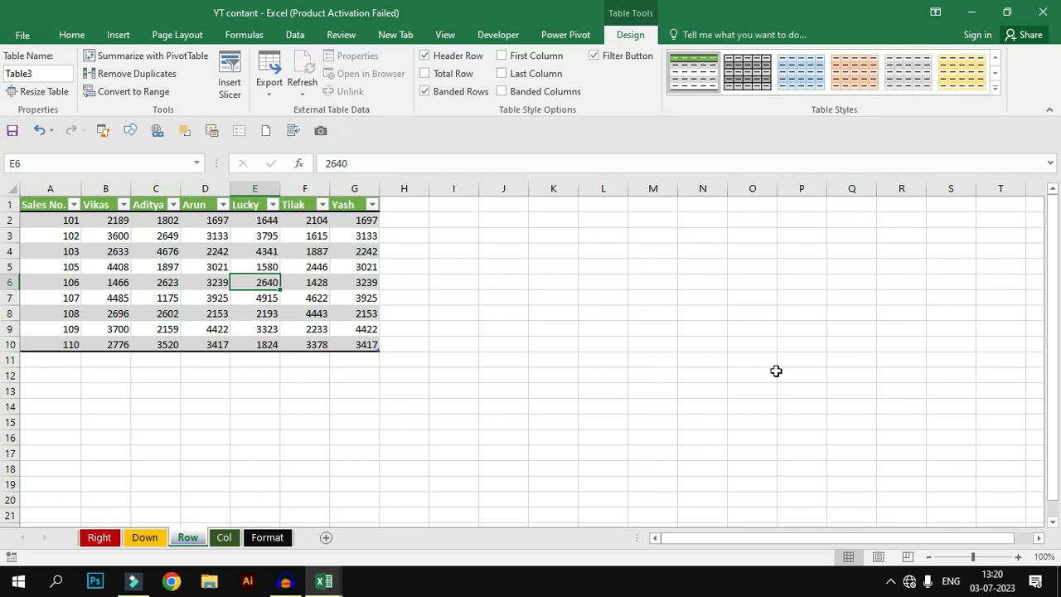
click(995, 88)
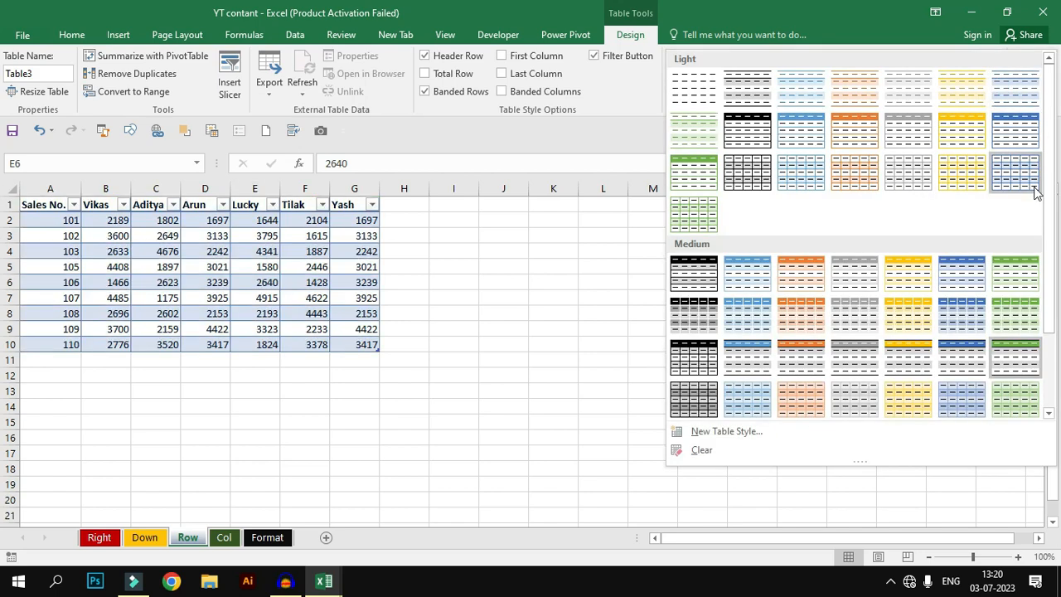
scroll(1048, 159, down, 3)
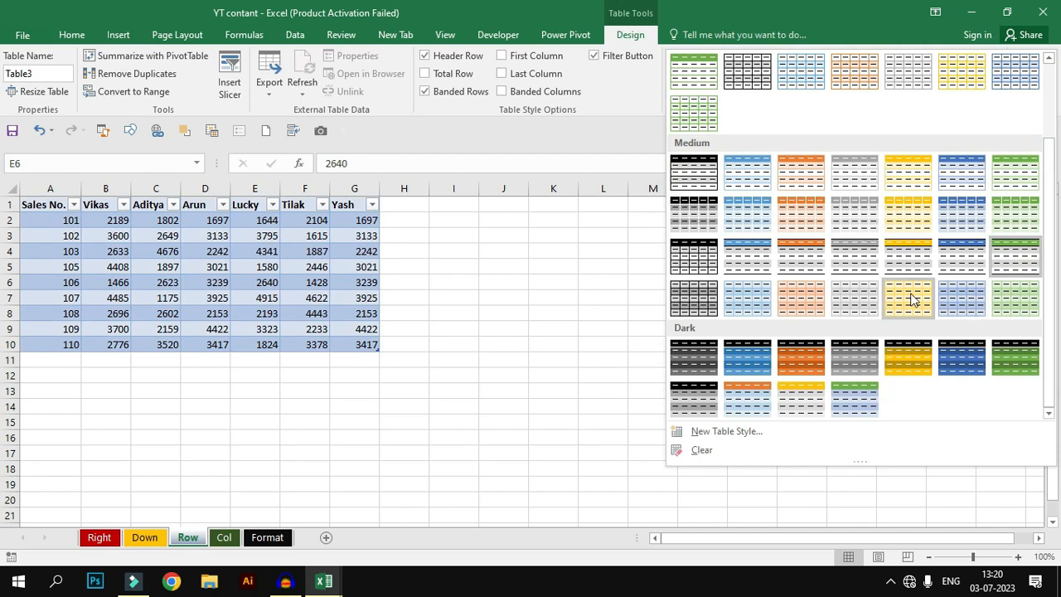
click(812, 257)
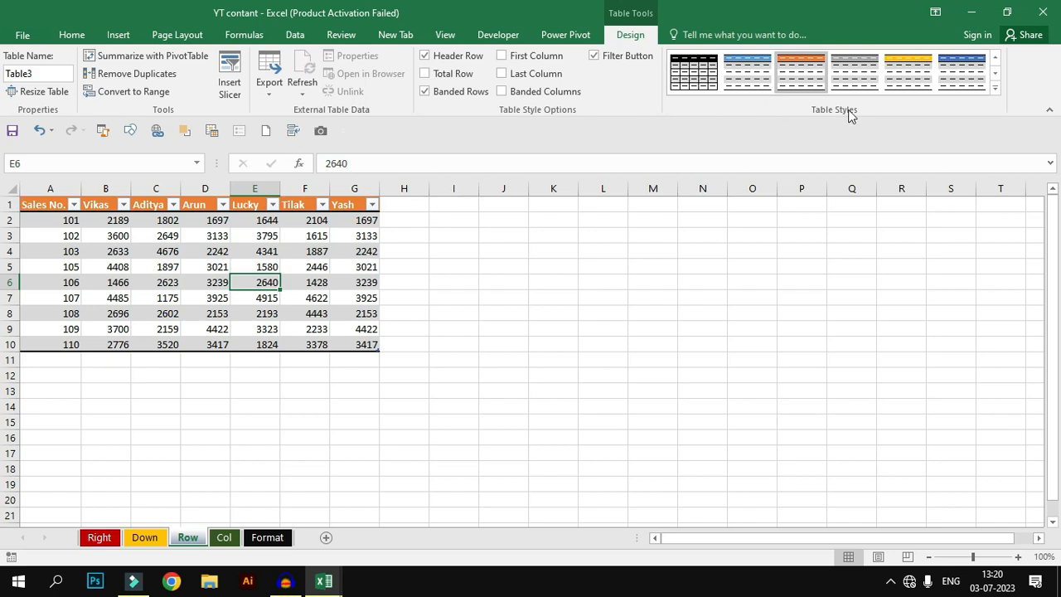
Step: Turn the table's header row off and back on
click(459, 56)
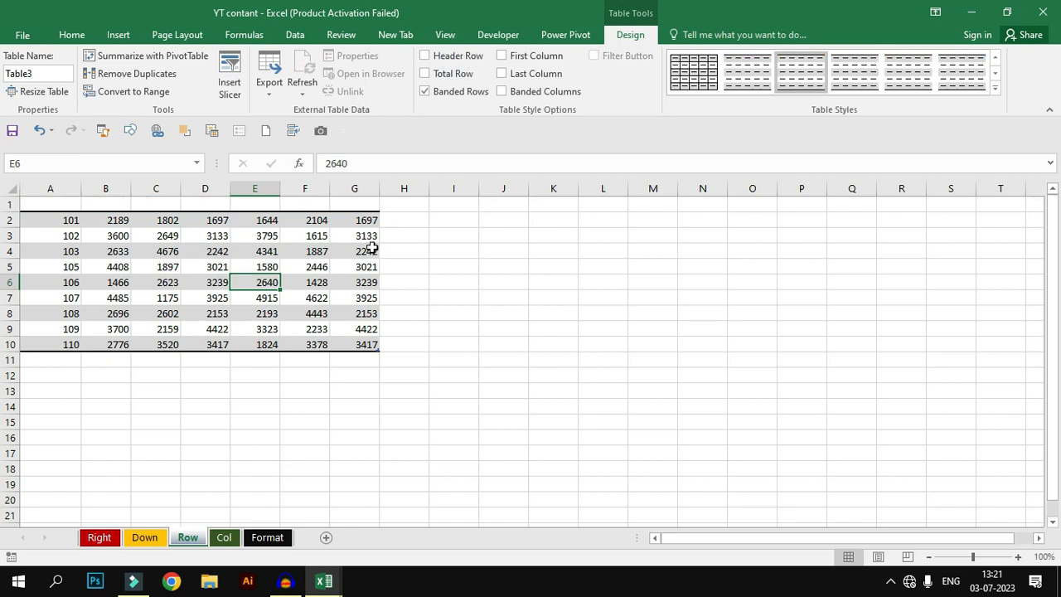
click(449, 56)
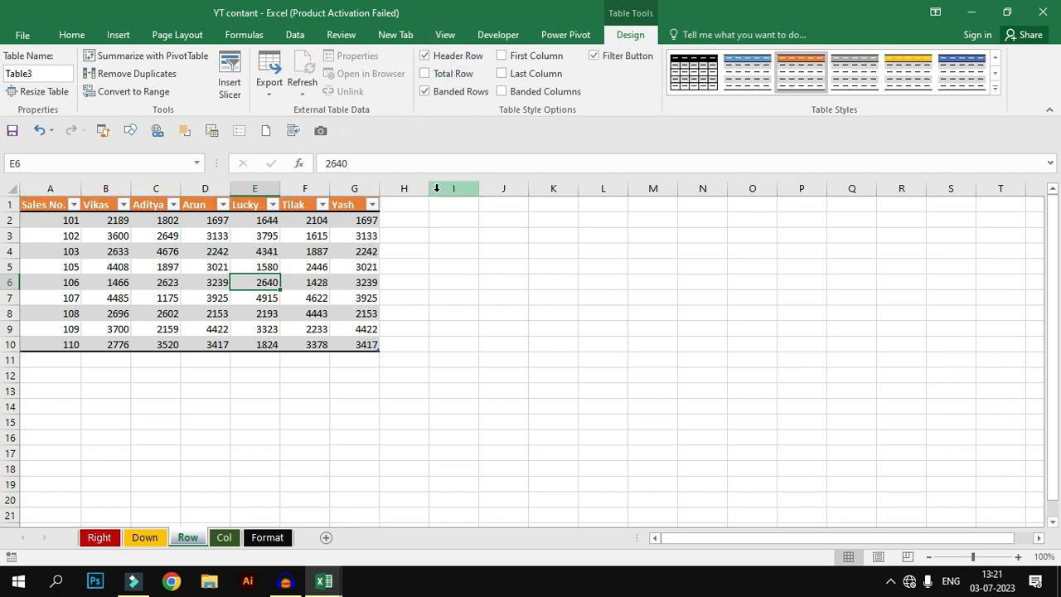
Step: Open the Sales No. filter menu to examine its sorting and filtering options
click(74, 205)
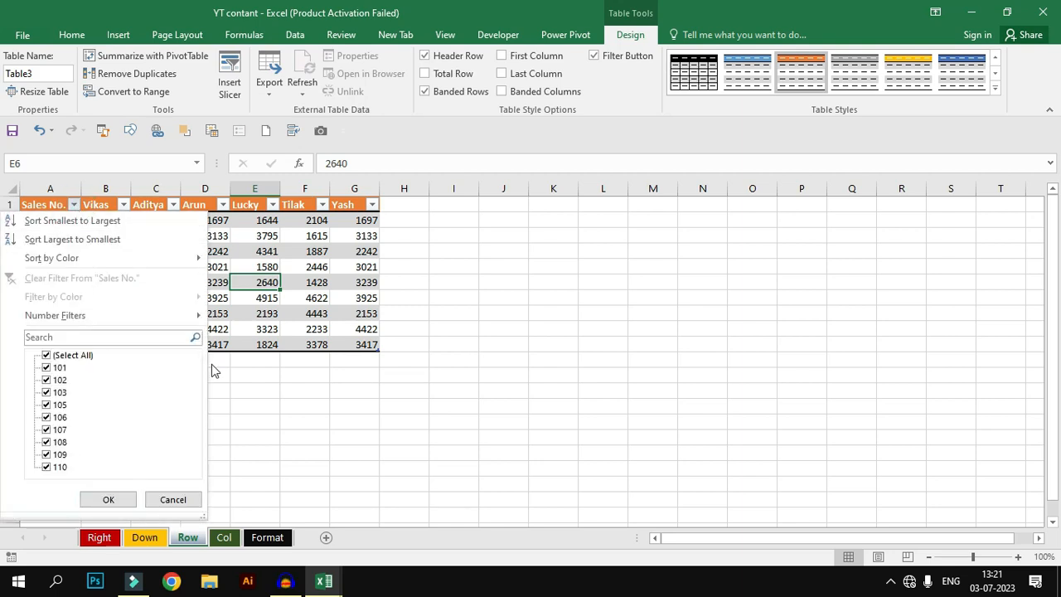
click(296, 344)
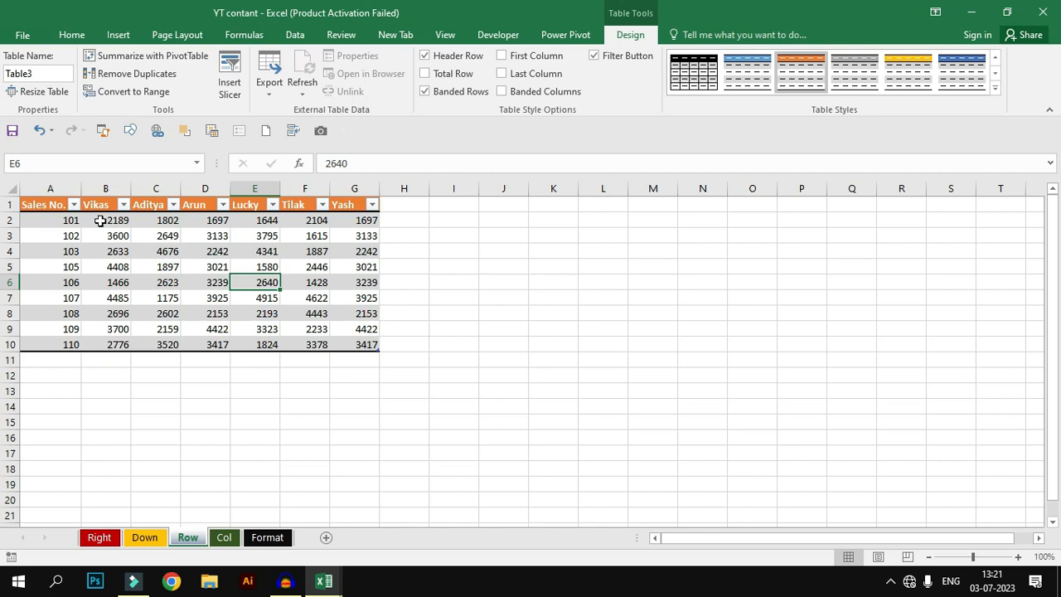
click(73, 205)
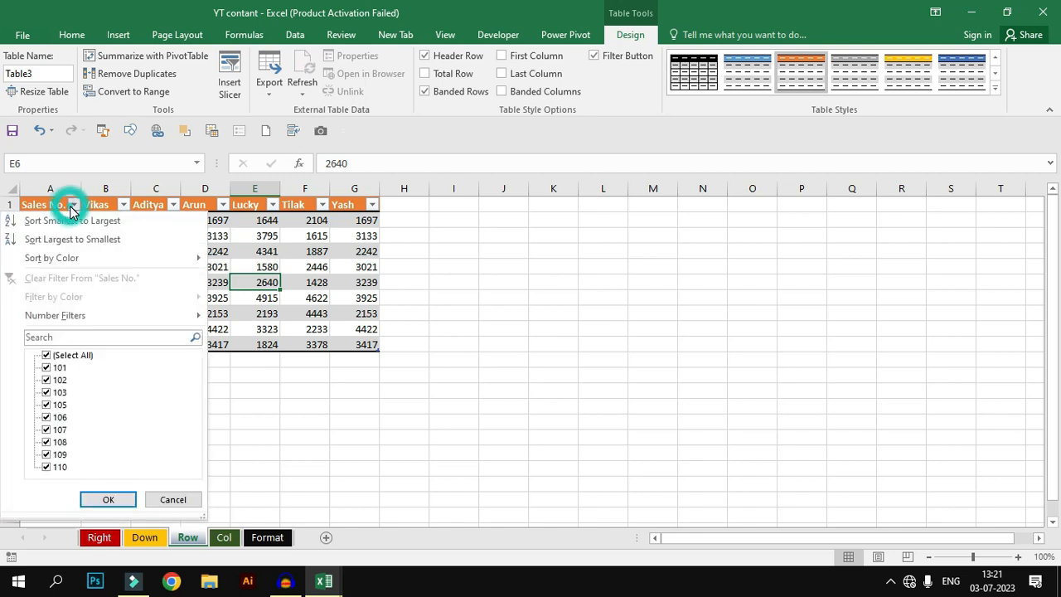
click(74, 205)
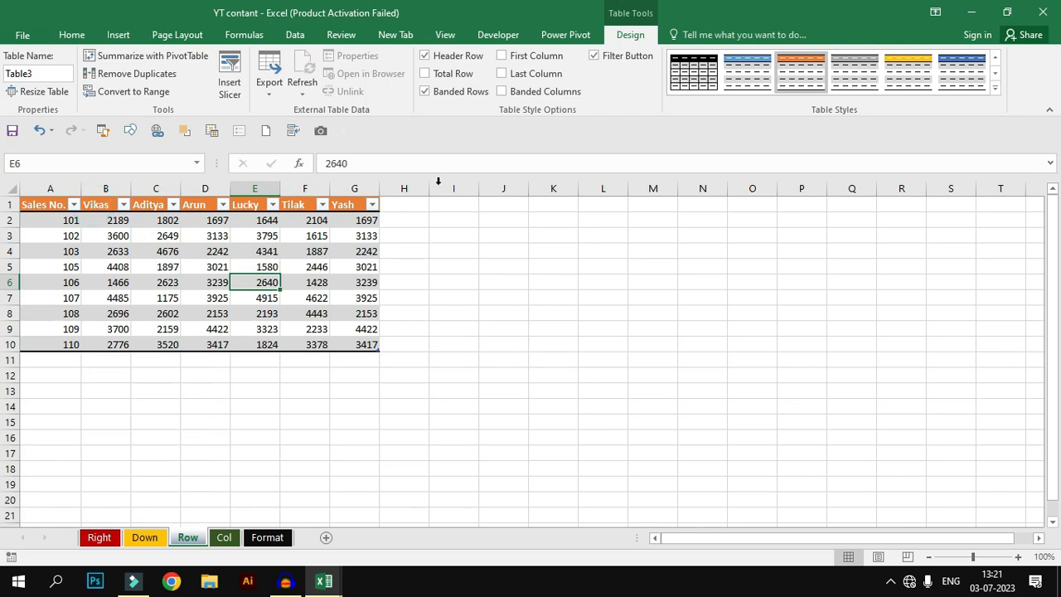
Step: Hide the table's filter buttons and turn on first-column emphasis
click(613, 64)
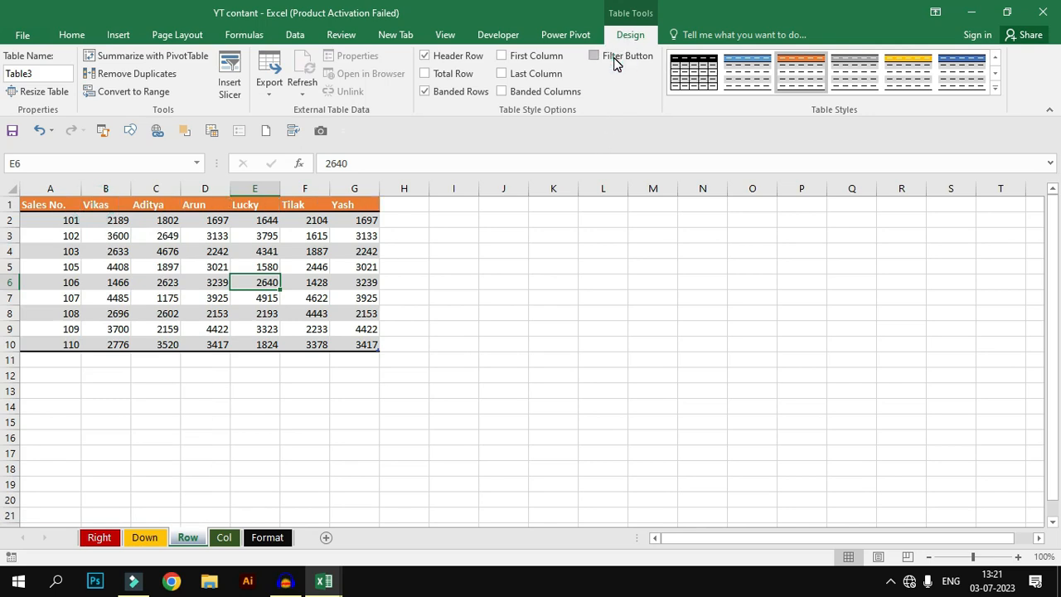
click(502, 56)
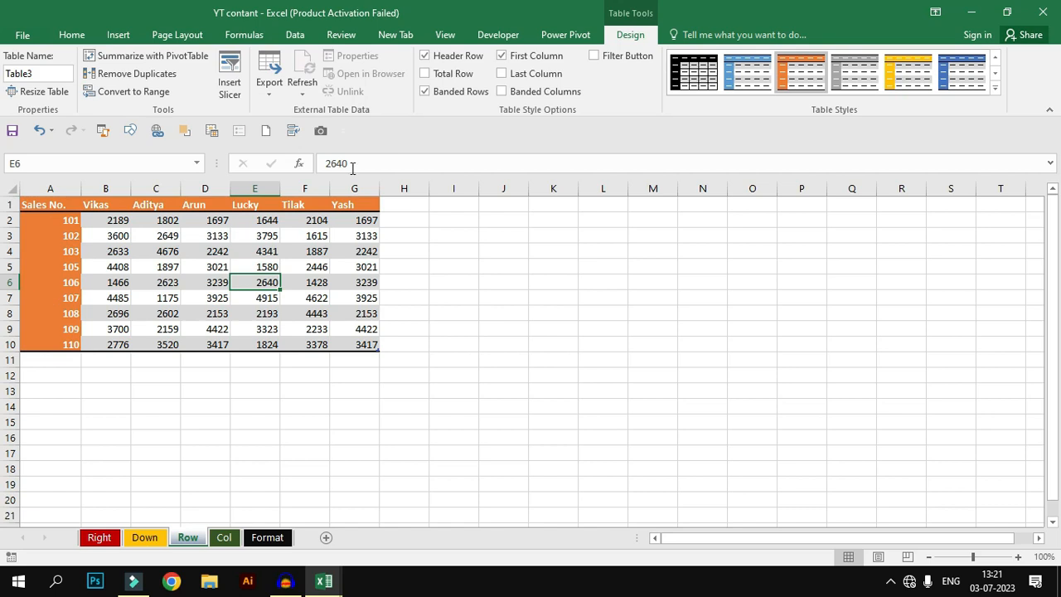
Step: Turn off first-column emphasis, then switch the total row and last-column emphasis on and back off
click(531, 56)
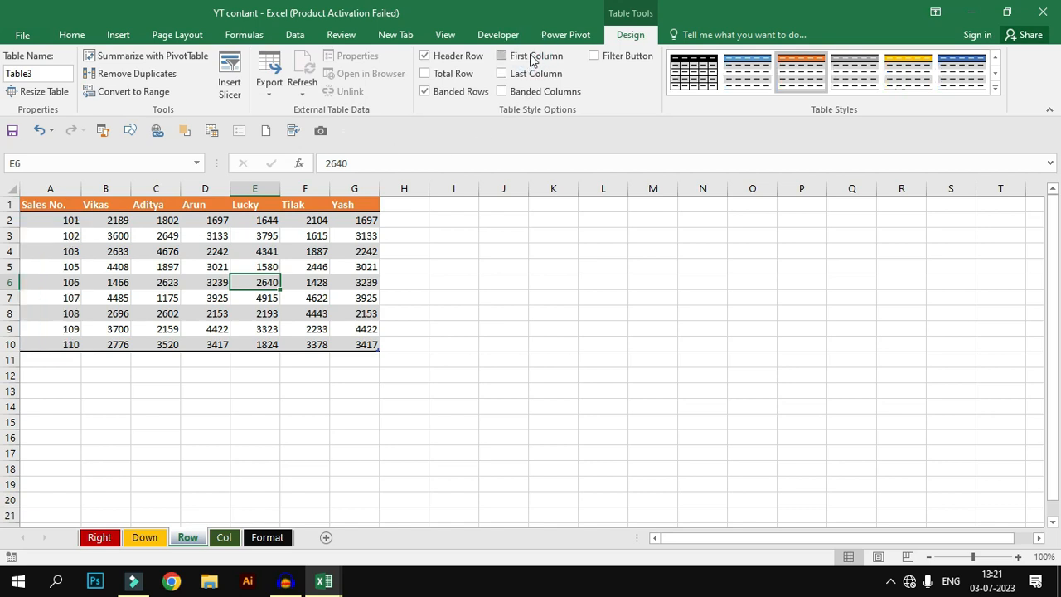
click(466, 76)
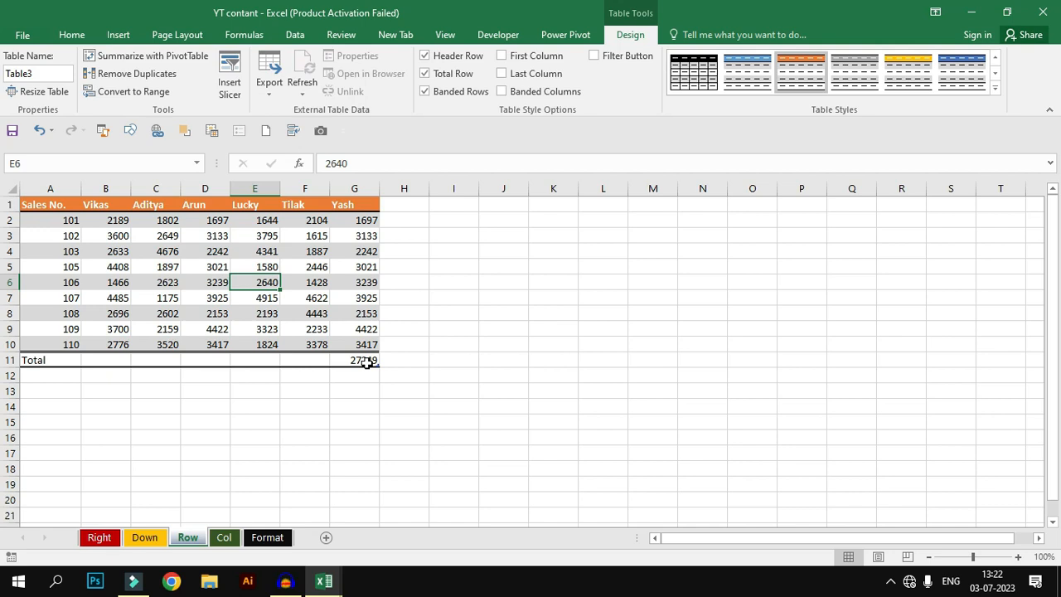
click(448, 76)
click(501, 75)
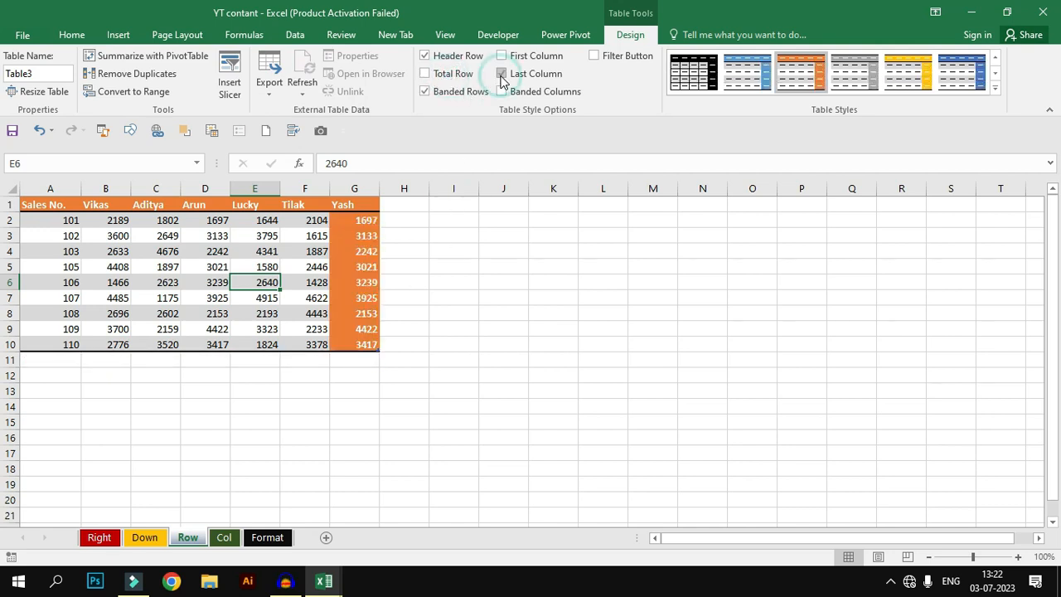
click(502, 75)
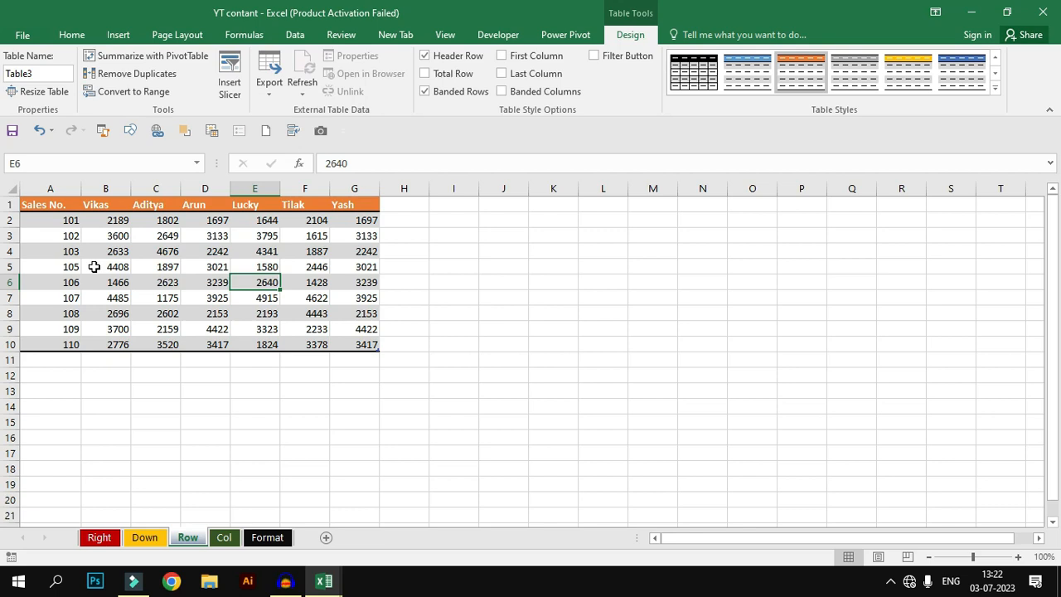
Step: Swap banded rows for banded columns, then restore banded rows without banded columns
click(471, 94)
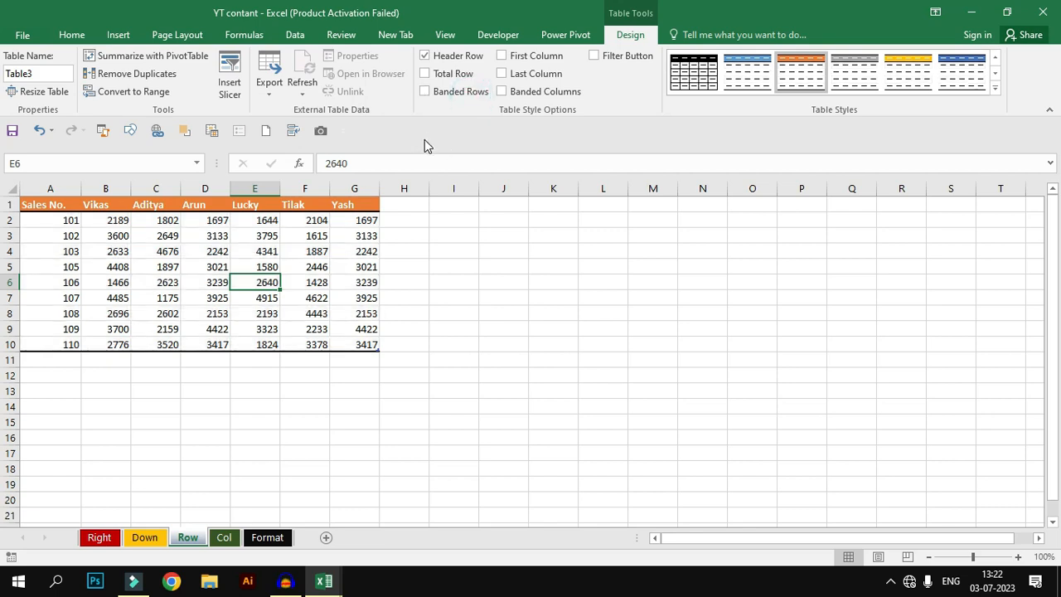
click(500, 93)
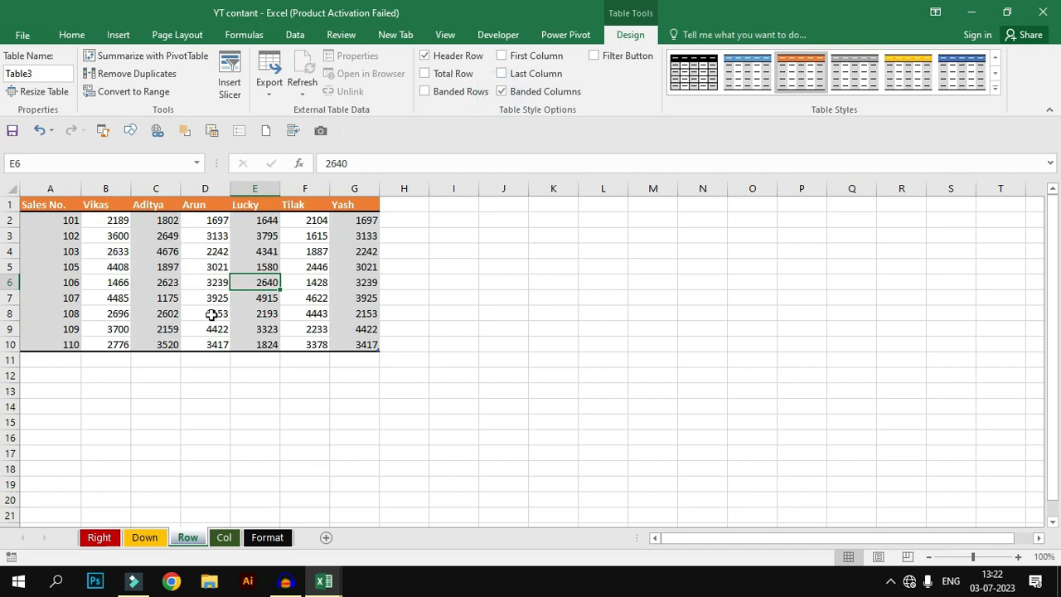
click(456, 95)
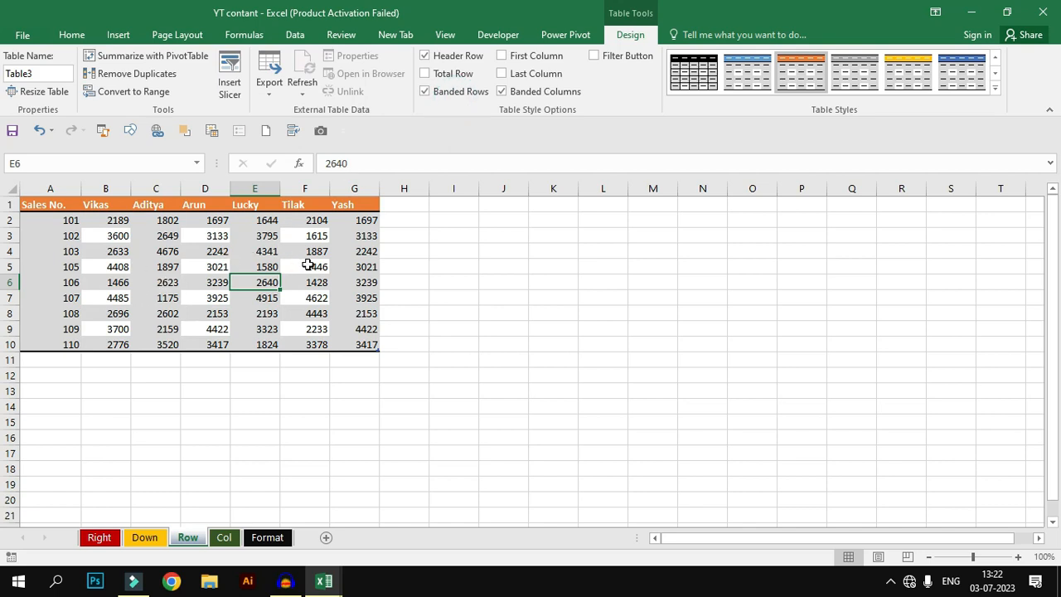
click(505, 93)
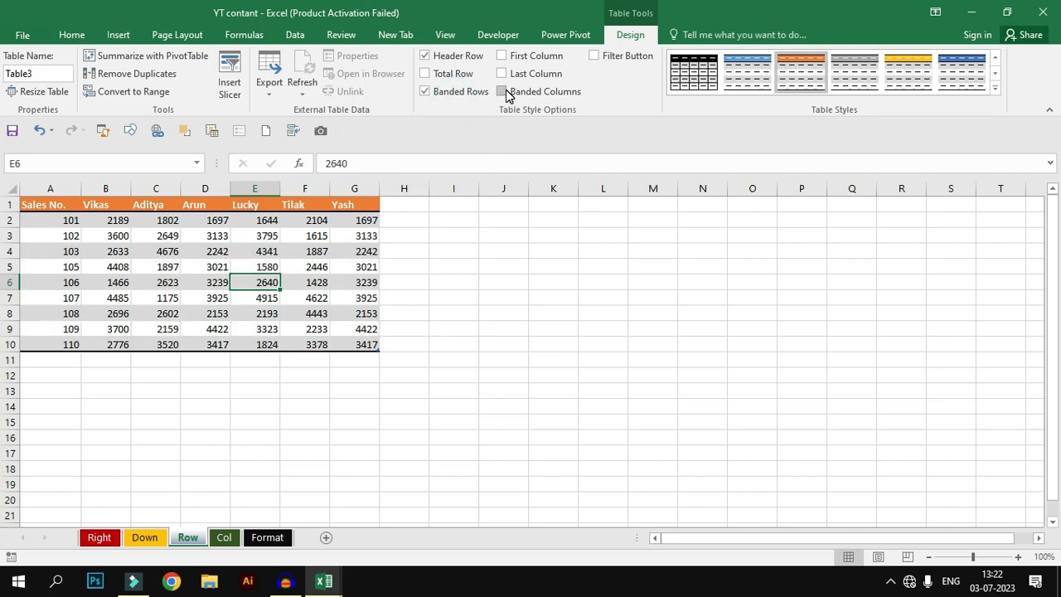
Step: Rename the table as sales
click(156, 329)
click(43, 72)
text(sa)
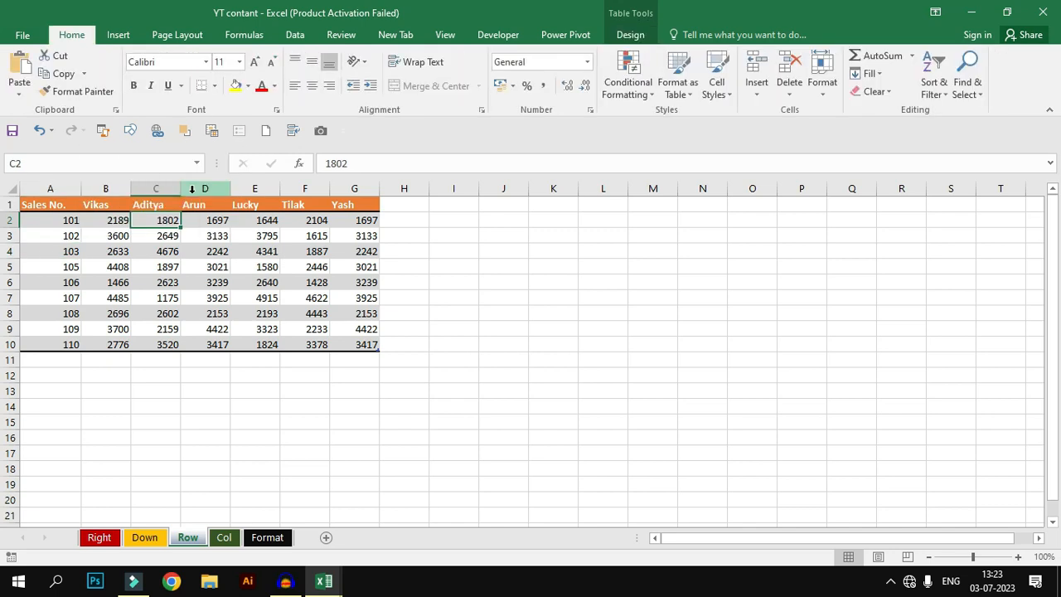
Step: Enter a Name header in J2 followed by a list of sample first names, including some repeats, down to J14
click(502, 223)
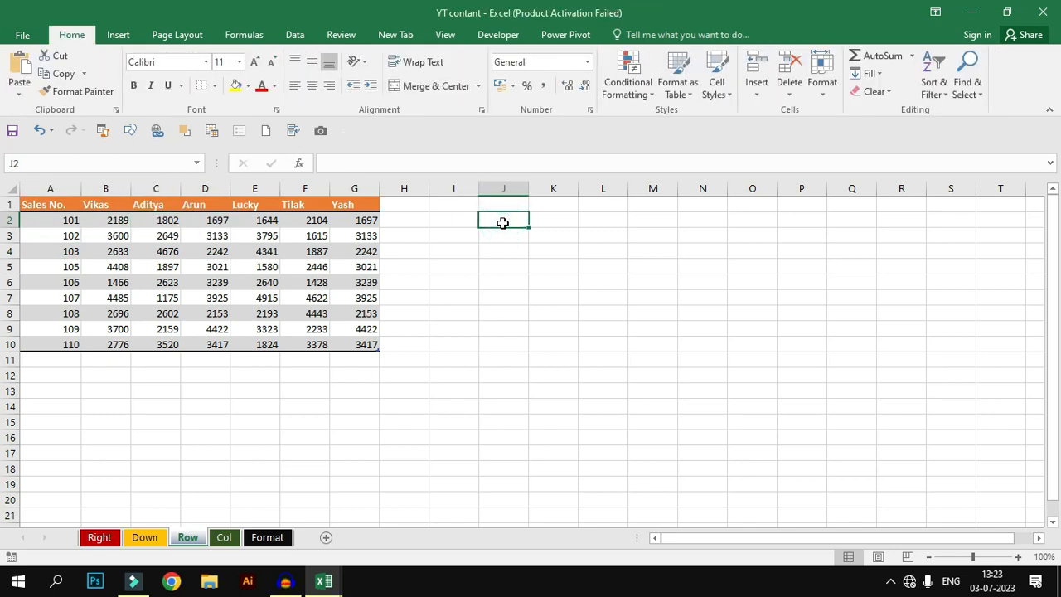
text(Name)
key(Tab)
key(Return)
text(ram)
key(Return)
text(ramesh)
key(Return)
text(dinesh marh)
key(BackSpace)
key(BackSpace)
text(hesh)
key(Return)
text(suresh)
key(Return)
text(umesh)
key(Return)
text(karan aman)
key(Return)
text(naman)
key(Return)
text(chaman)
key(Return)
text(karan)
key(Return)
text(mahesh)
key(Return)
Step: Convert the name list into a table whose first row is its header
click(510, 308)
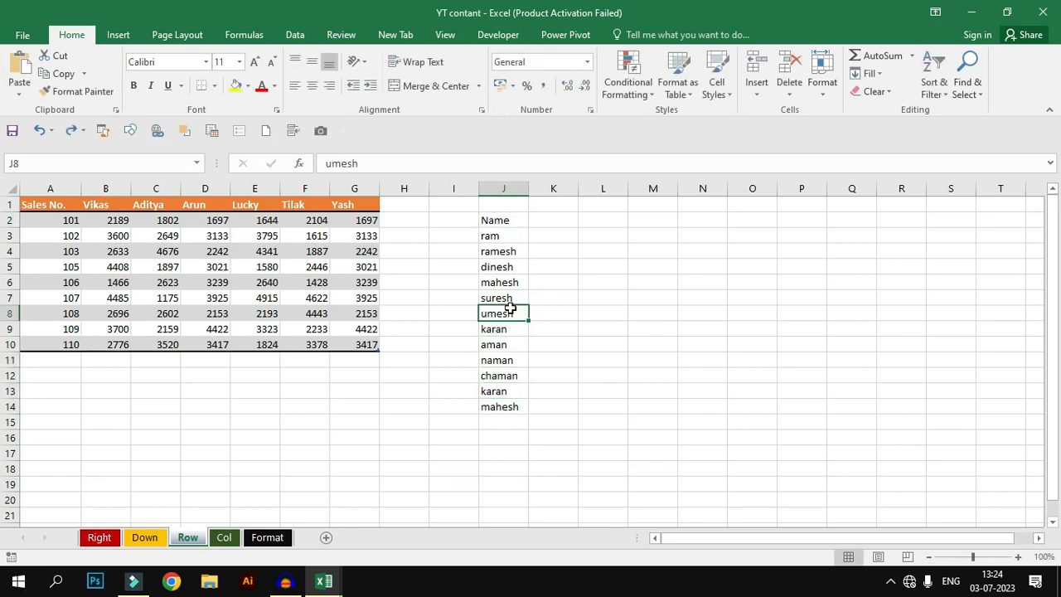
key(ctrl+a)
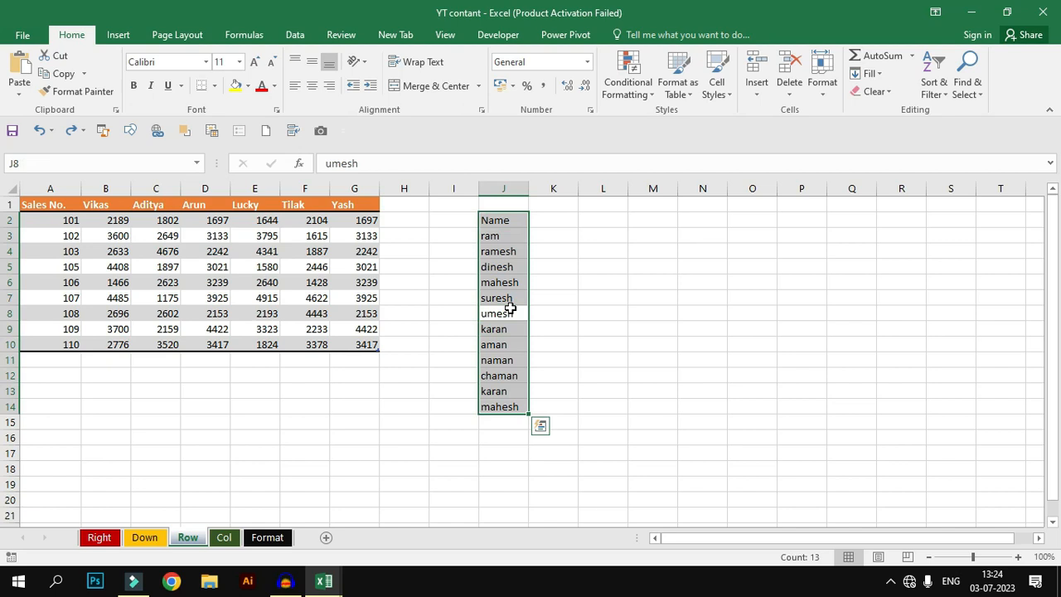
key(ctrl+t)
click(509, 307)
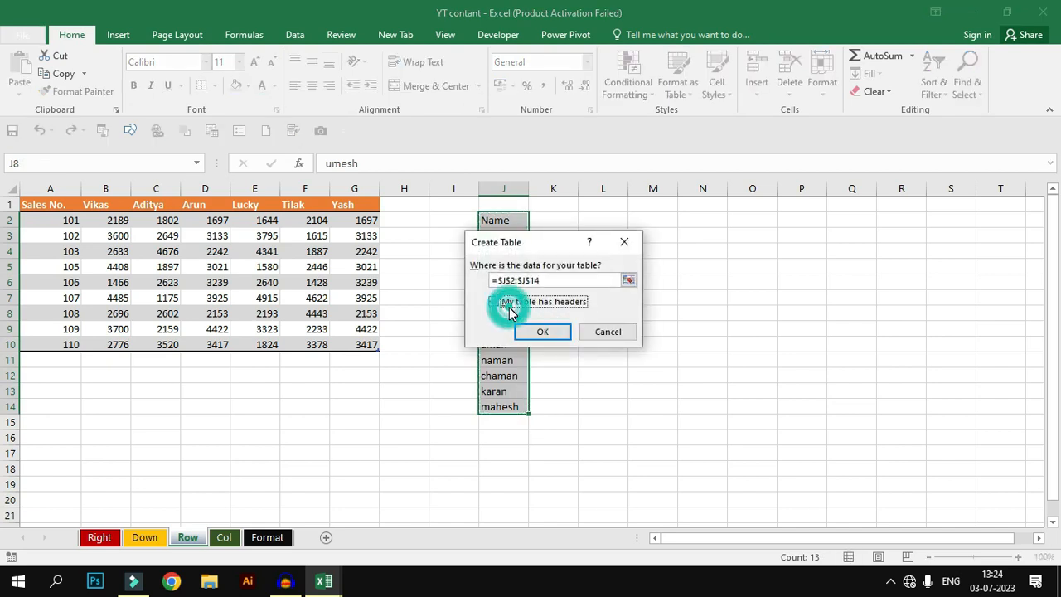
click(543, 332)
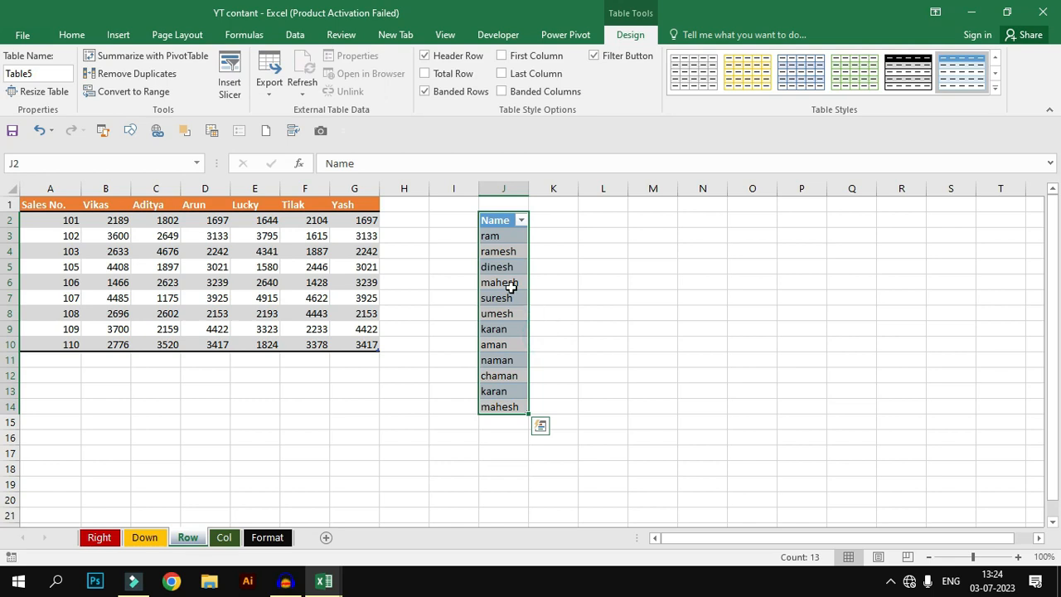
Step: Remove duplicate entries from the Name table using the Name column
click(504, 268)
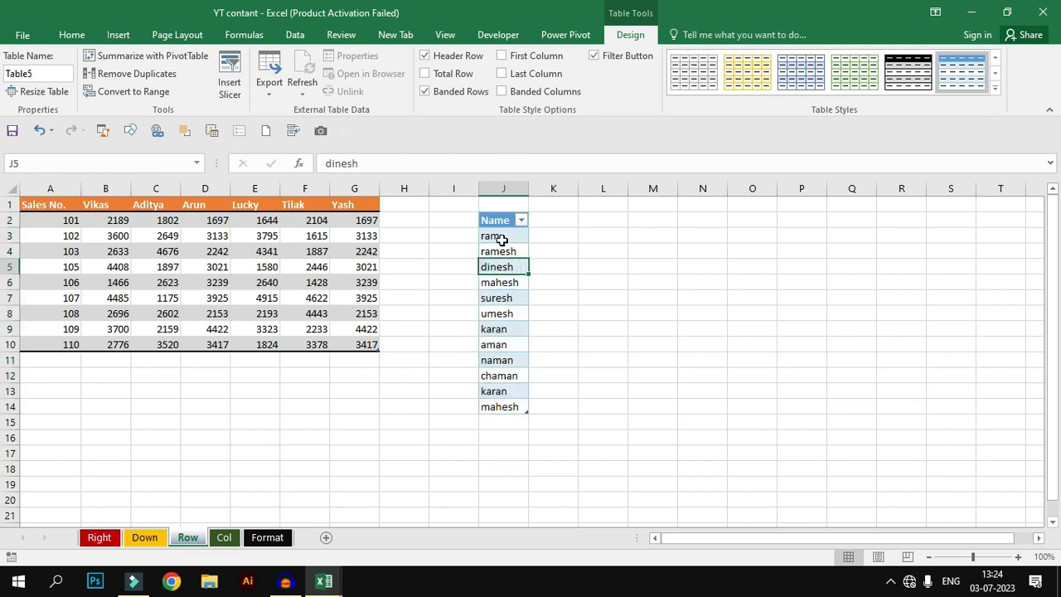
drag(507, 238, 506, 403)
click(501, 330)
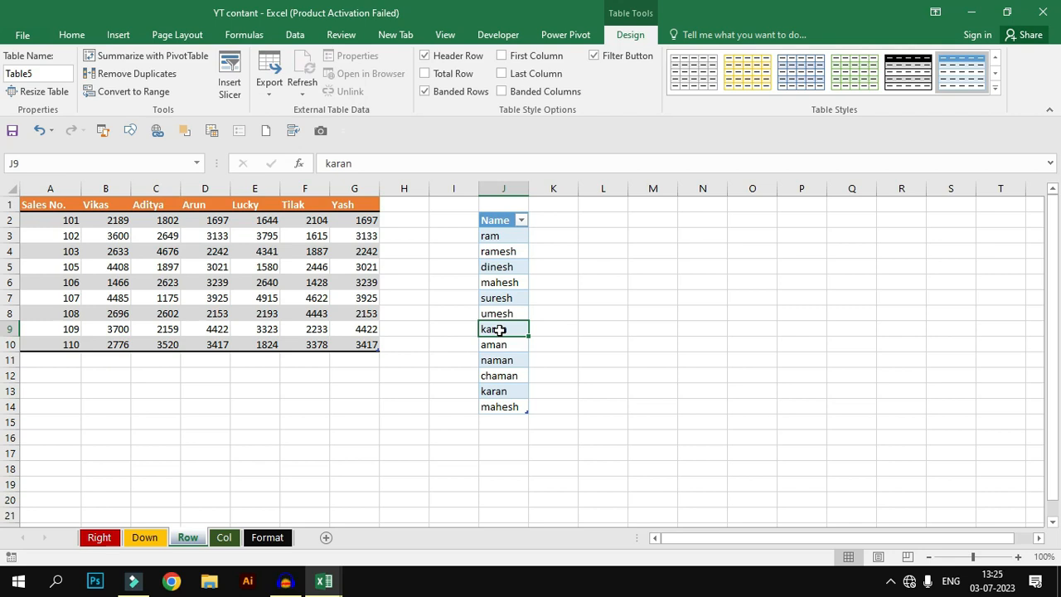
key(ctrl+a)
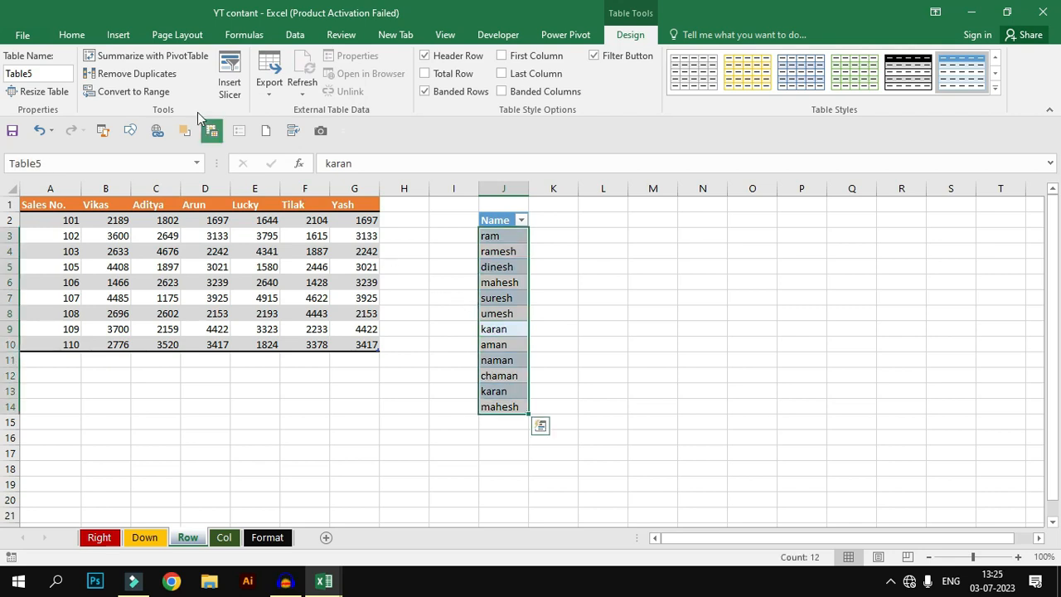
click(162, 74)
drag(550, 203, 788, 184)
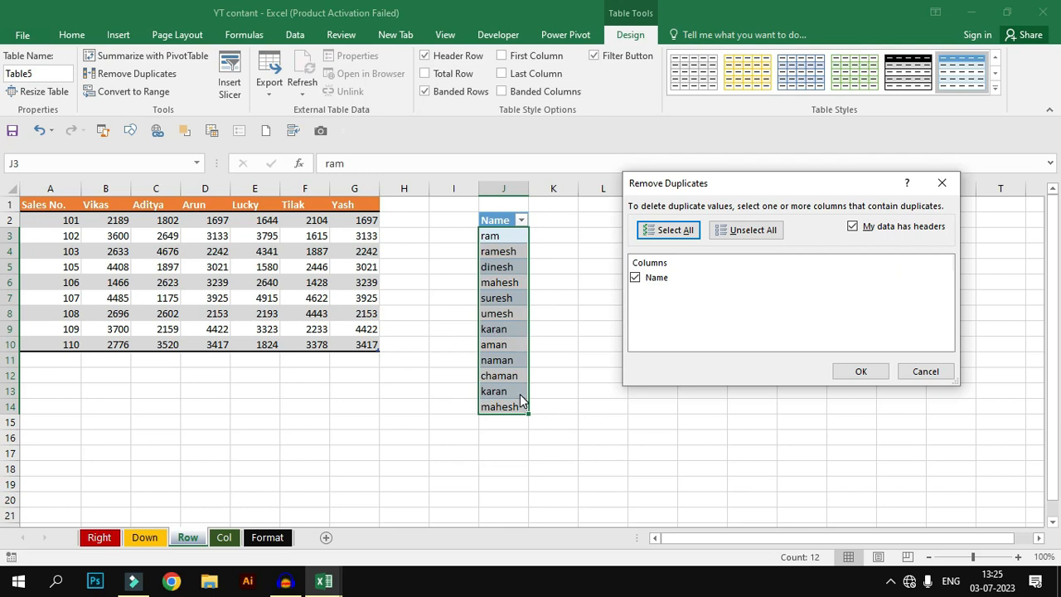
click(850, 374)
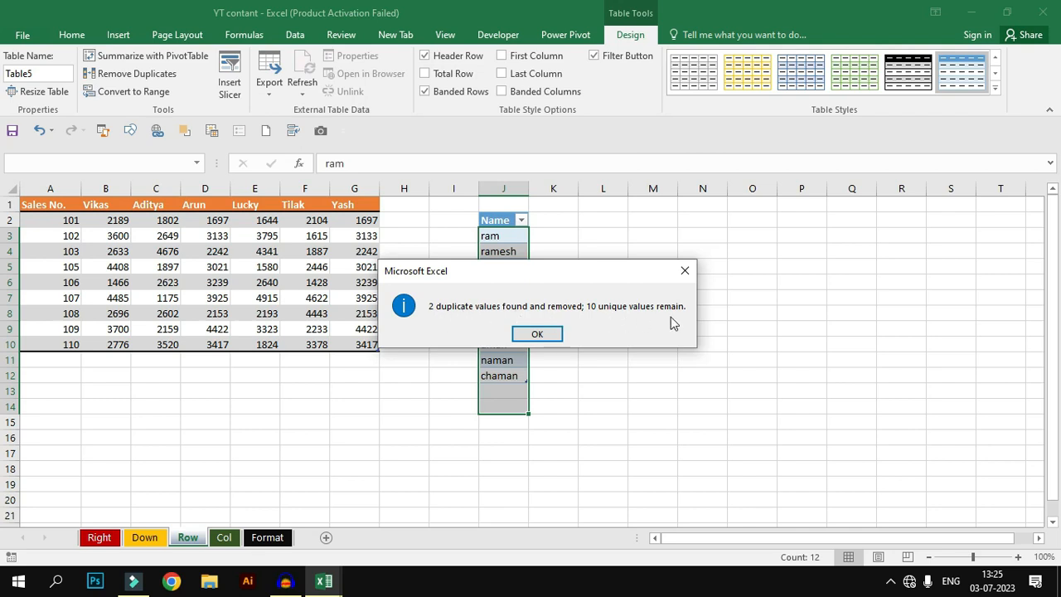
click(537, 333)
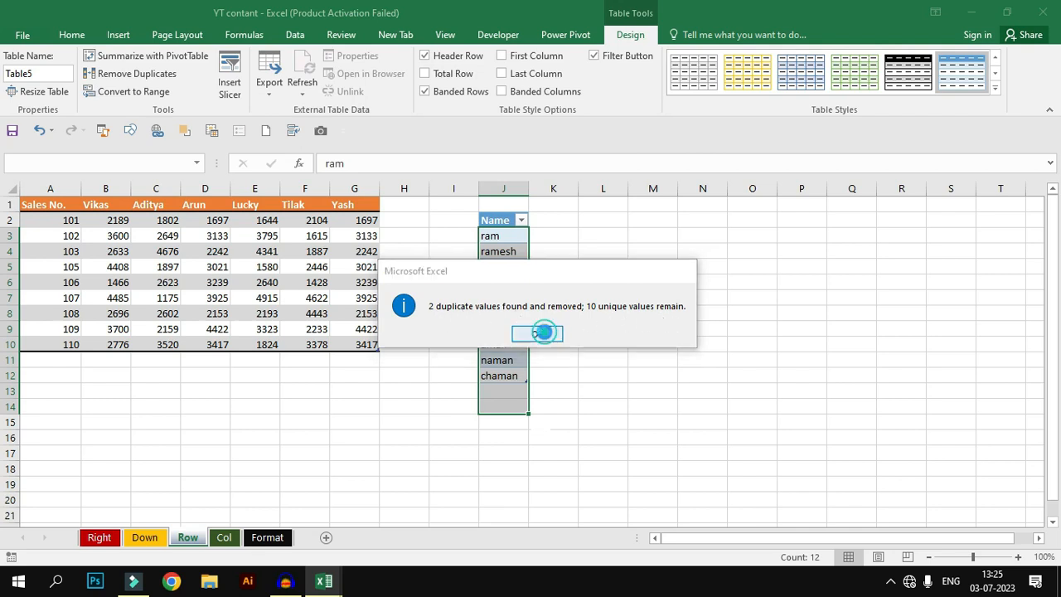
click(546, 327)
click(512, 328)
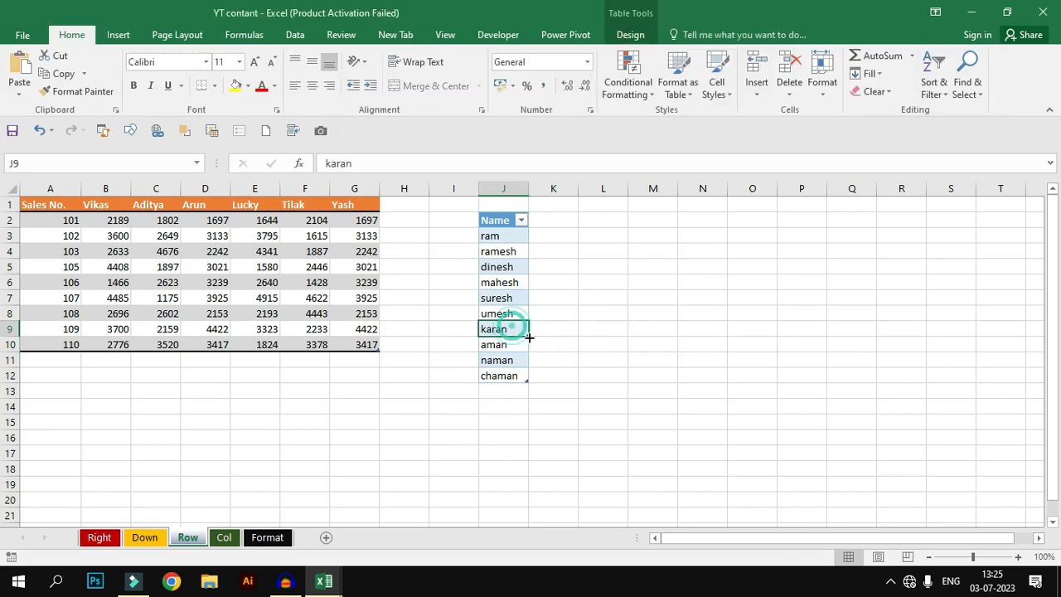
Step: Try removing duplicates from the sales table based only on the Vikas column, then undo it
click(149, 304)
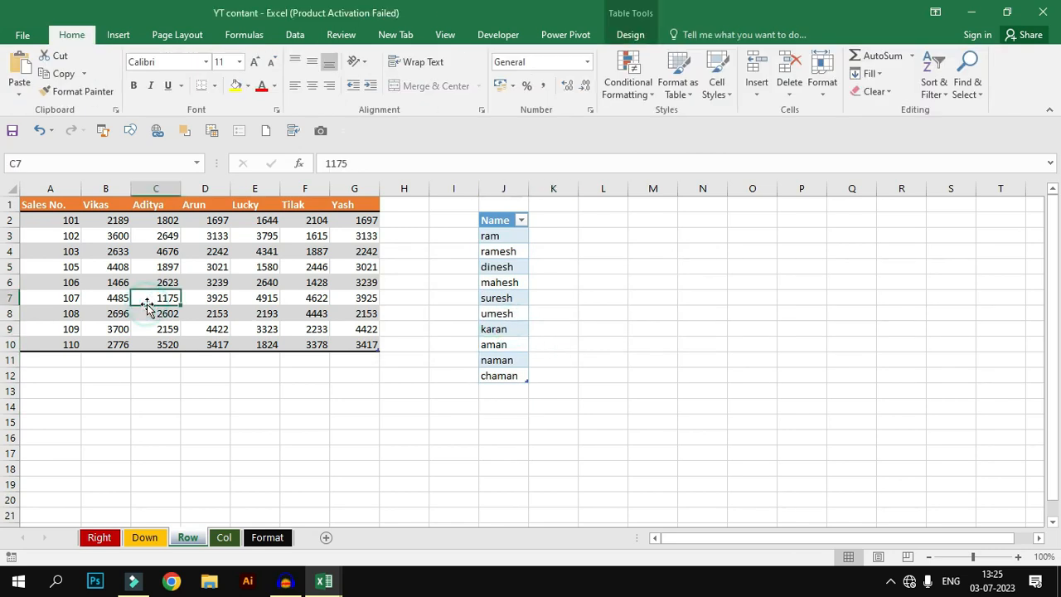
key(ctrl+a)
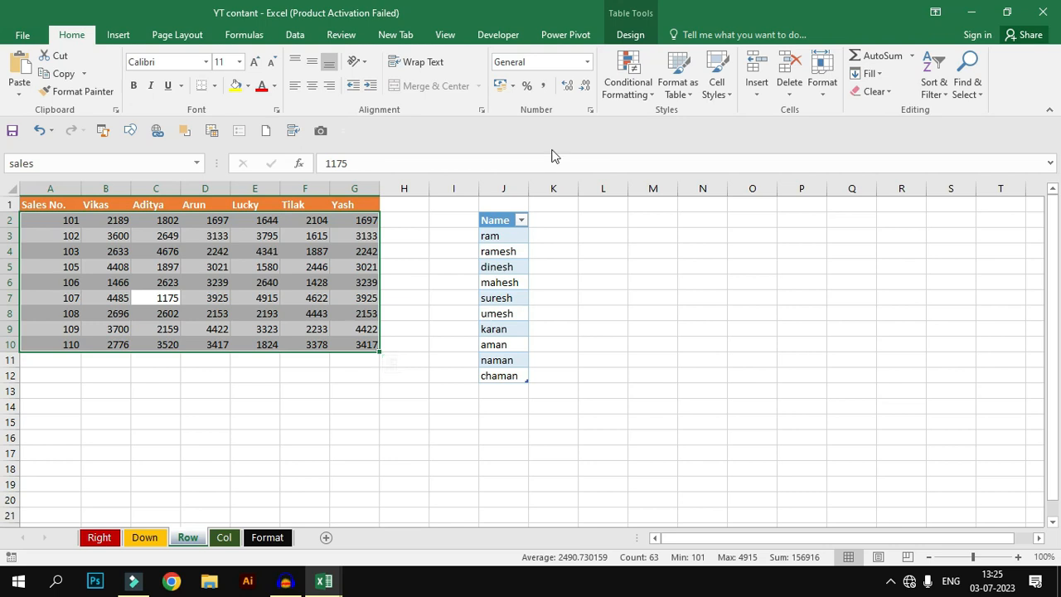
click(630, 34)
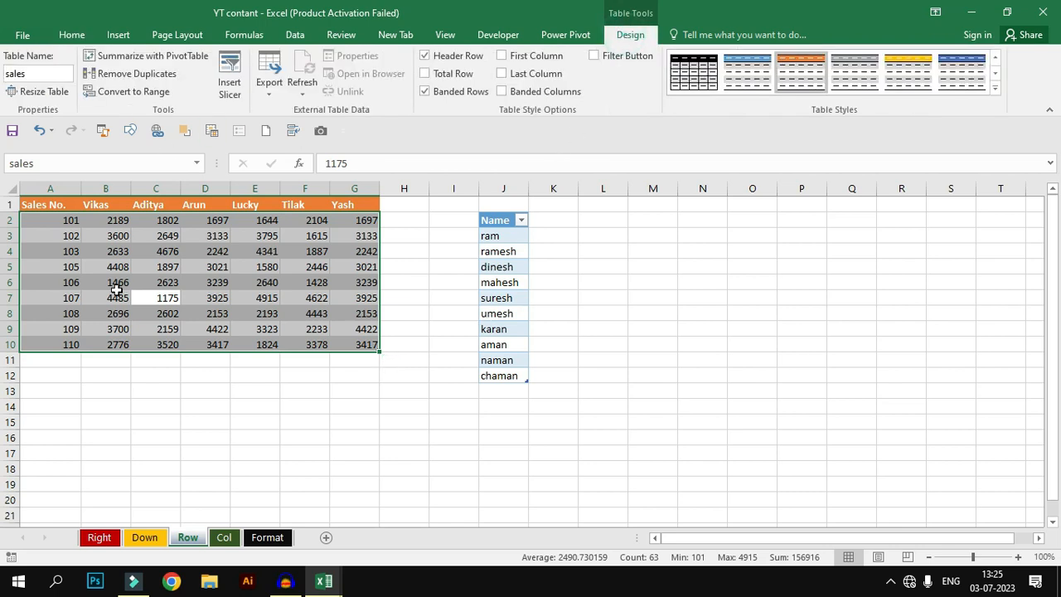
click(151, 76)
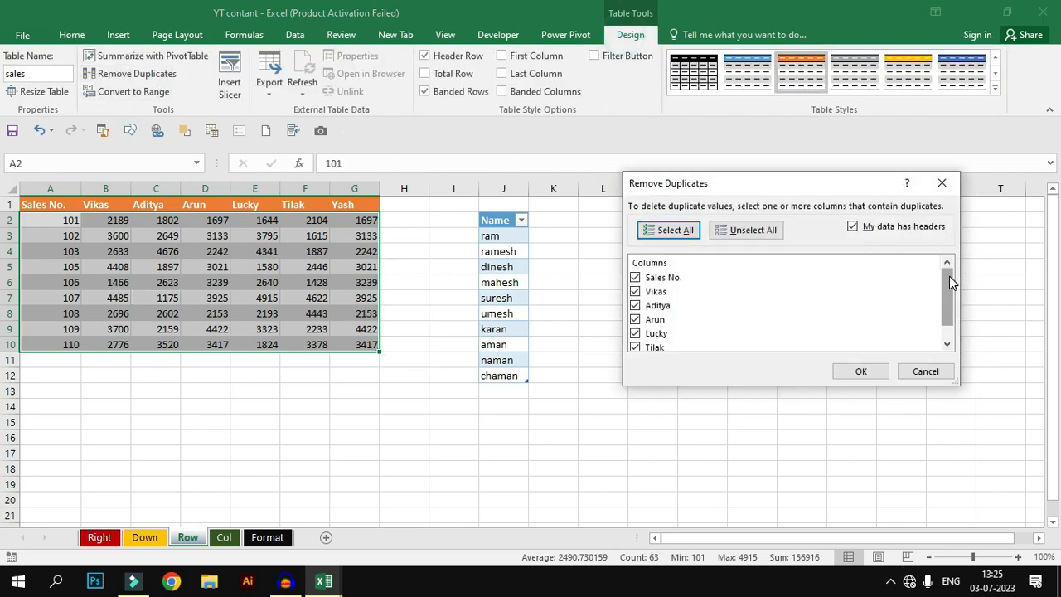
scroll(949, 278, down, 1)
scroll(930, 273, up, 1)
mouse_move(948, 287)
mouse_down()
mouse_move(950, 305)
mouse_move(947, 281)
mouse_up()
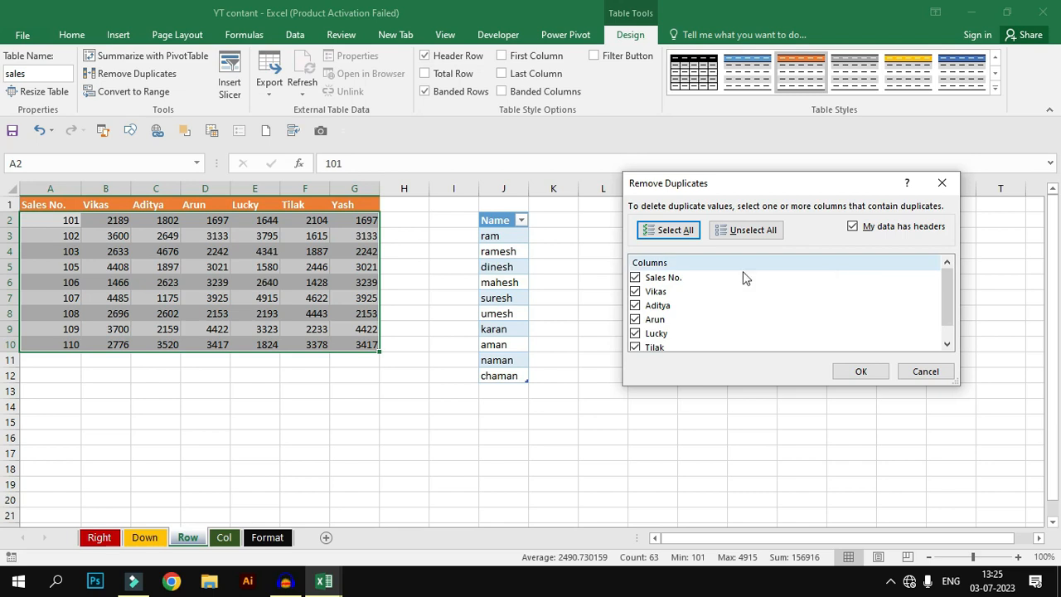
click(747, 231)
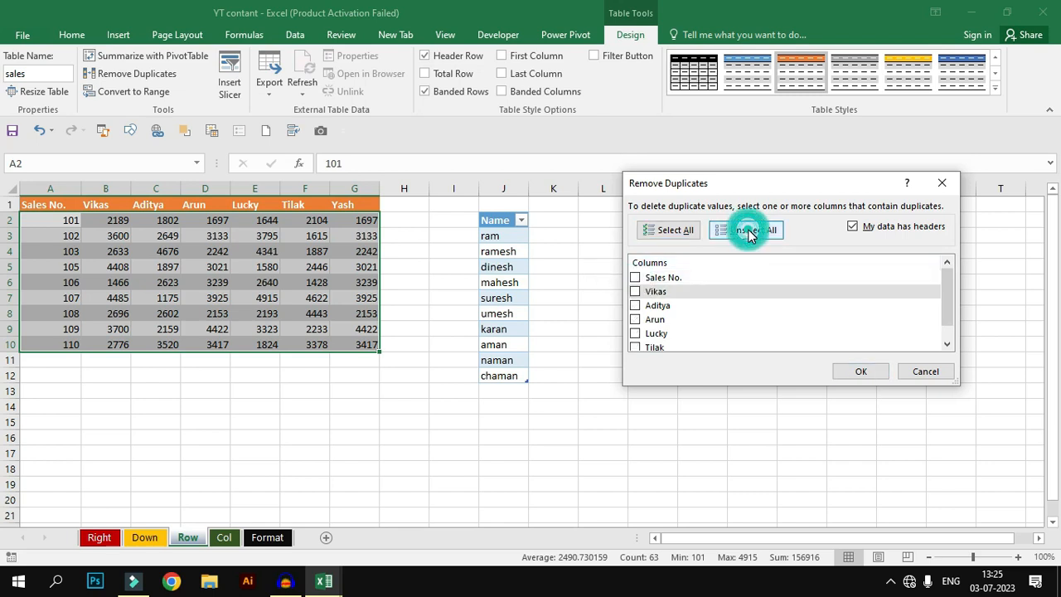
click(634, 291)
click(861, 372)
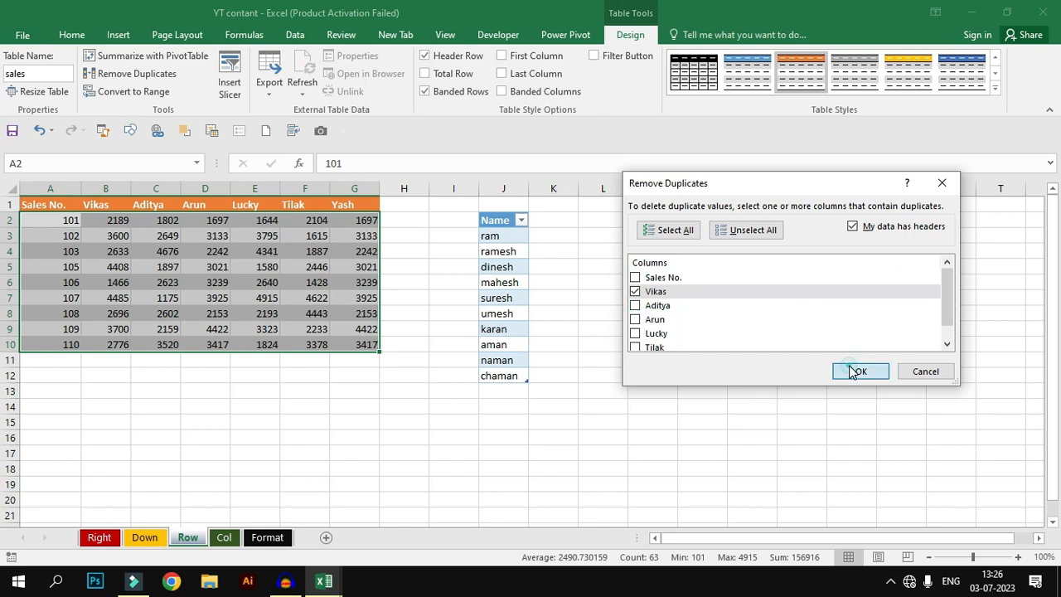
click(537, 334)
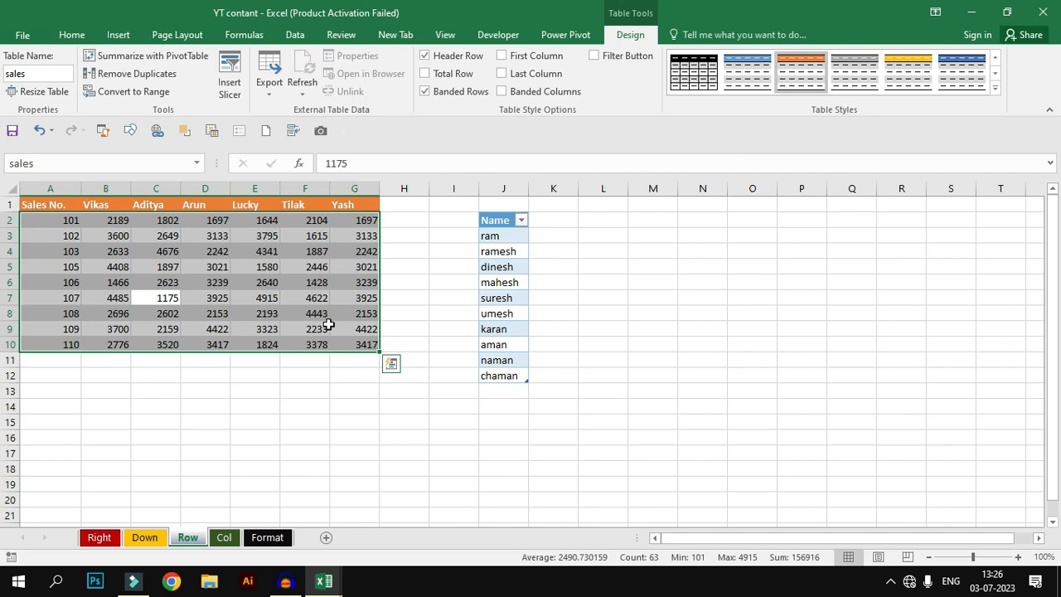
key(ctrl+z)
Step: Insert a slicer for the Vikas column of the sales table and move it beside the name table
click(230, 88)
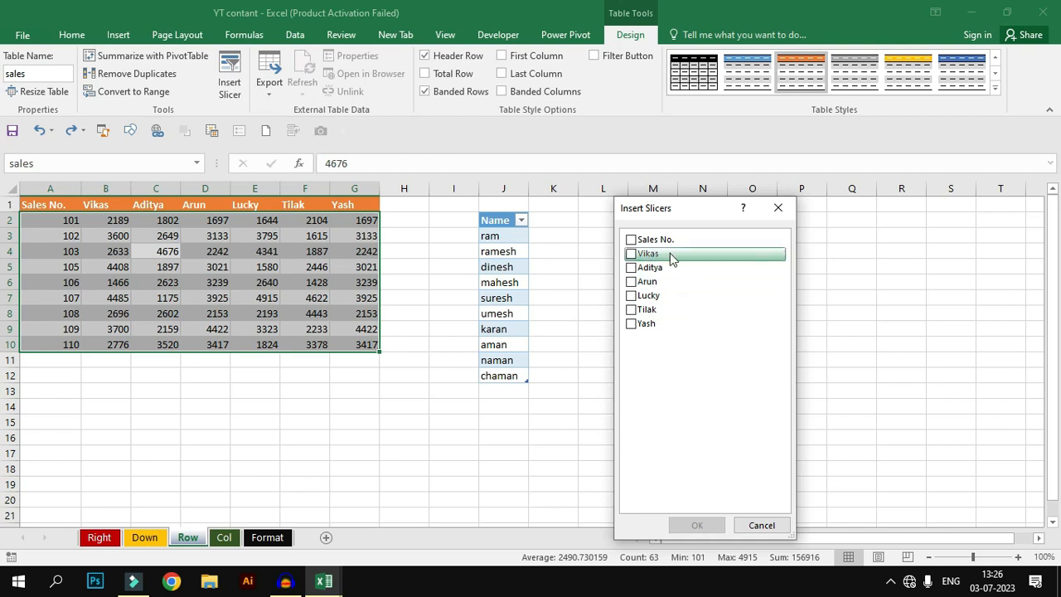
click(631, 254)
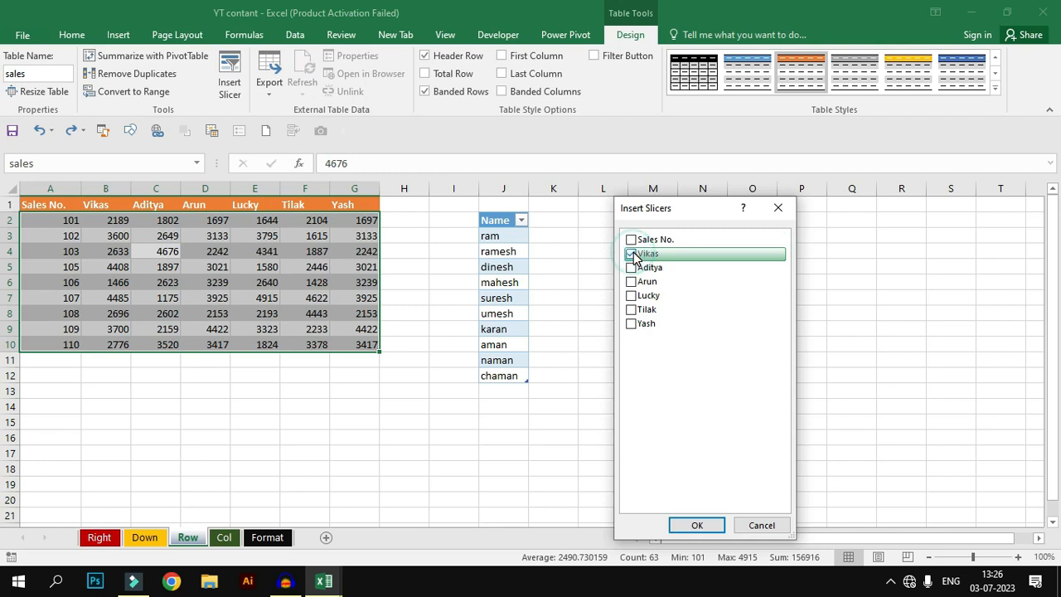
click(696, 526)
drag(551, 270, 720, 210)
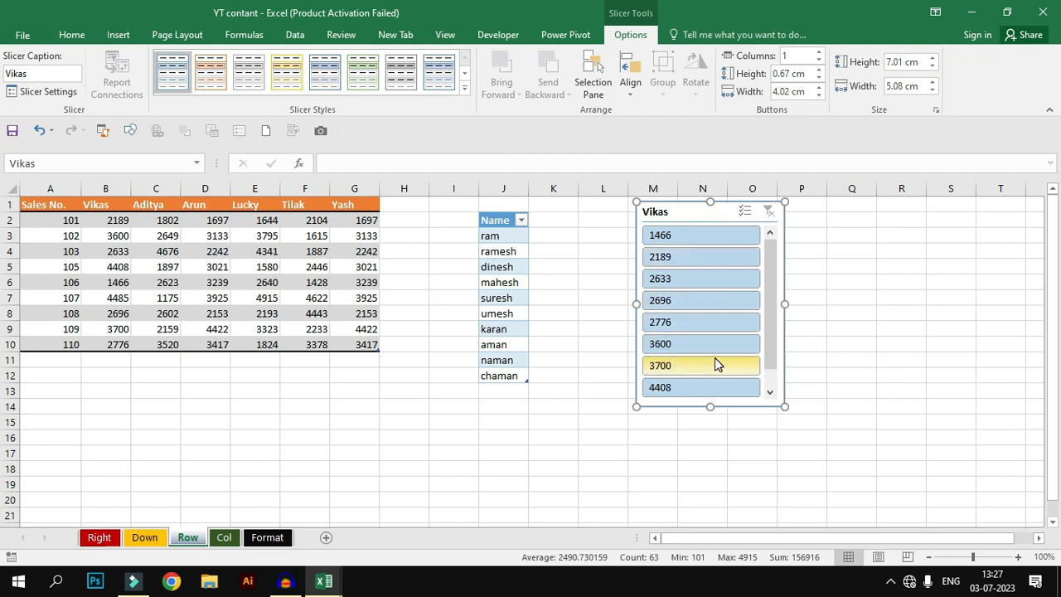
Step: Filter the sales table with the slicer to Vikas values 1466, 2633 and 2776 using multi-select
click(718, 236)
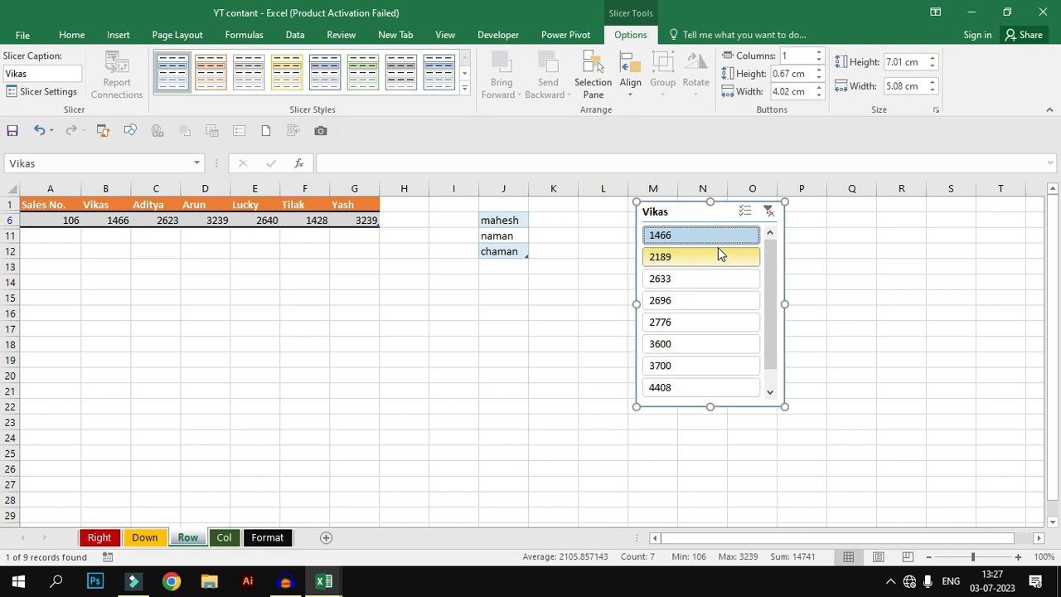
click(743, 210)
click(693, 282)
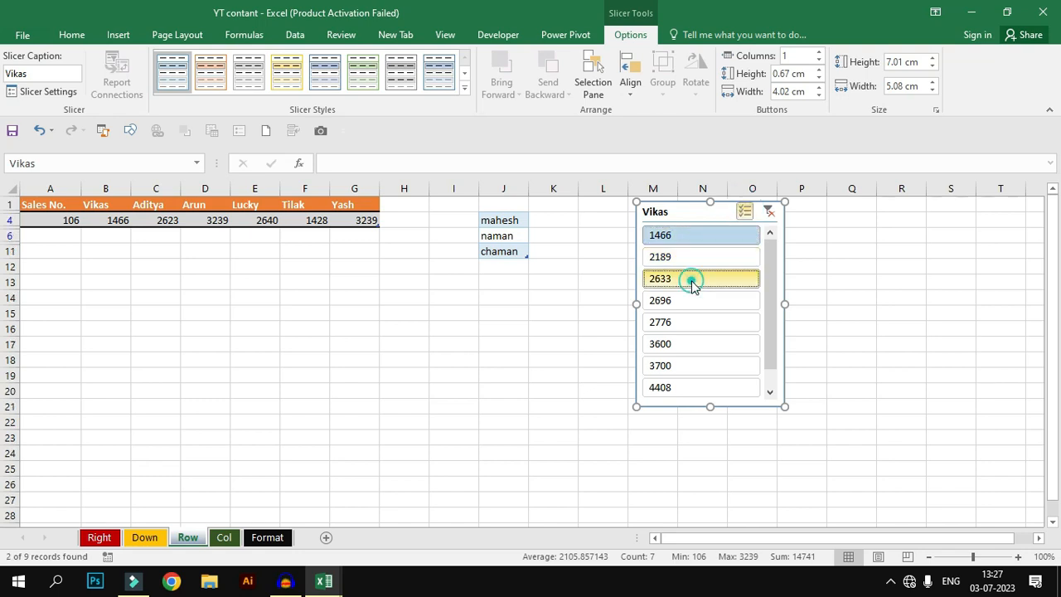
click(690, 320)
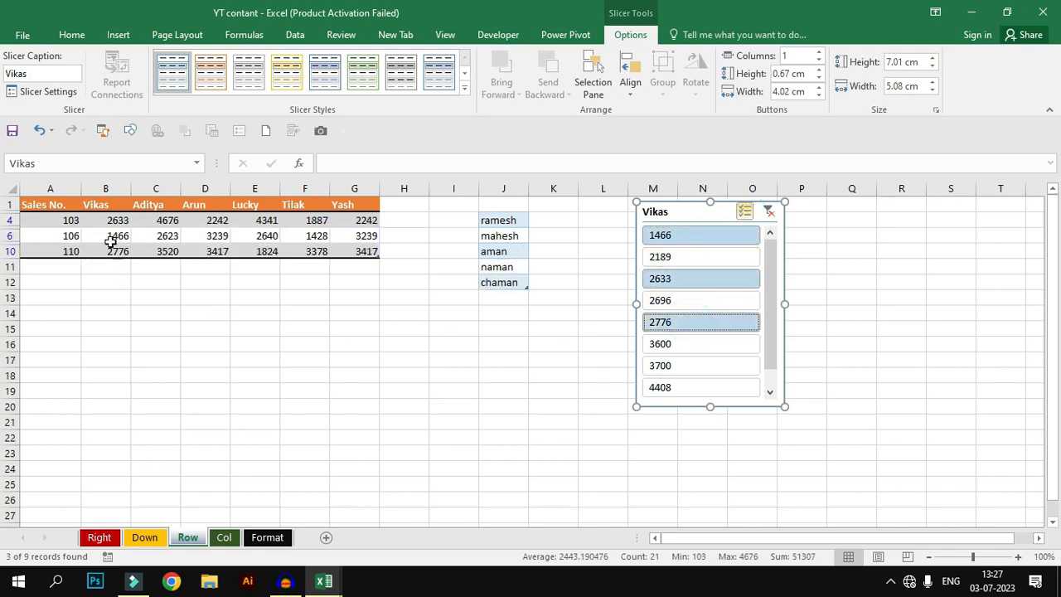
Step: Add 3700 to the slicer selection, then clear the slicer filter to show all sales rows
click(690, 362)
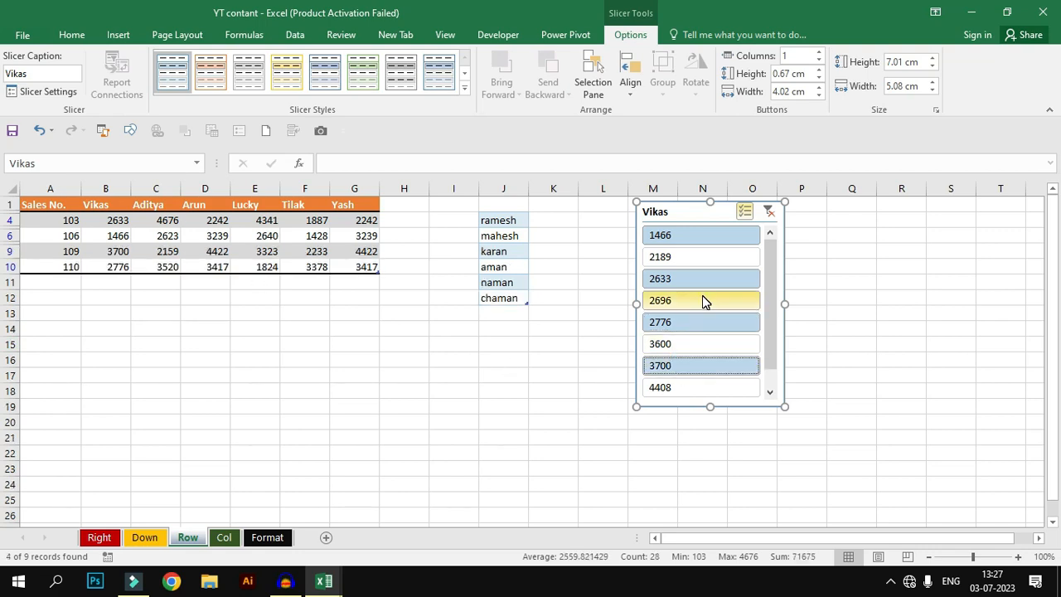
click(770, 213)
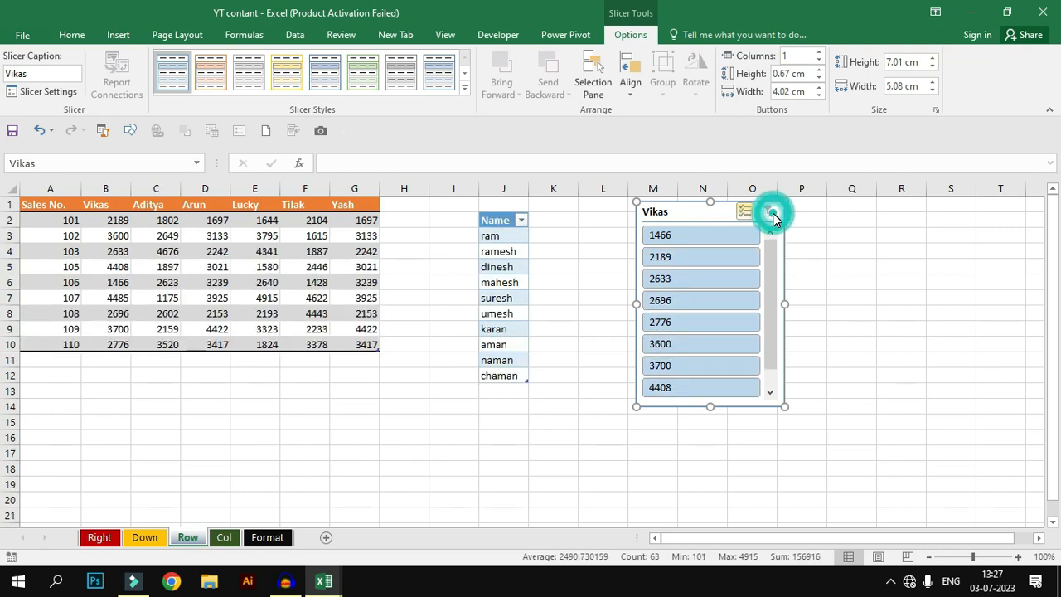
click(604, 238)
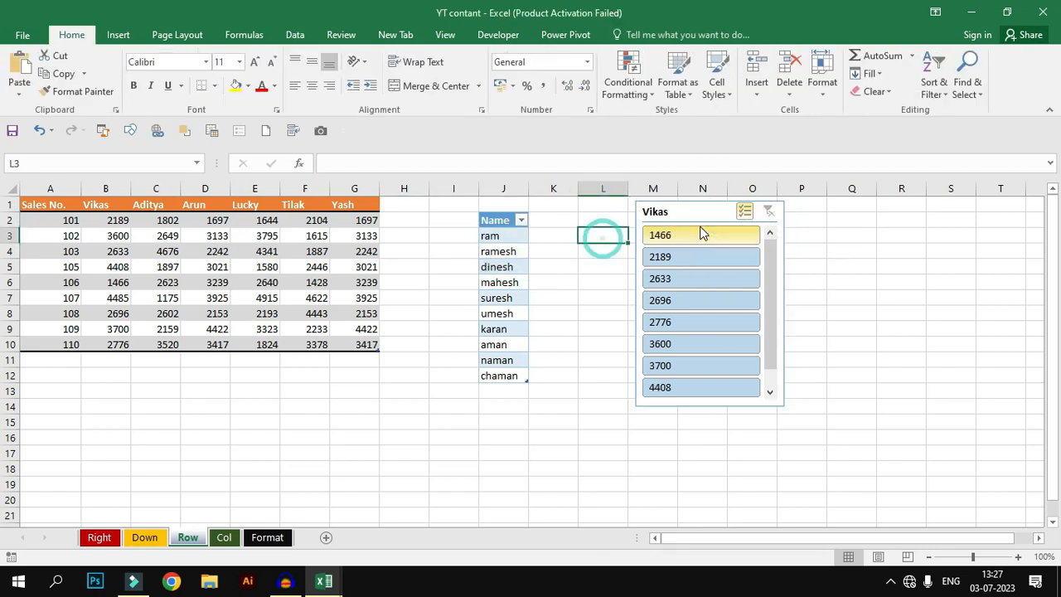
Step: Add a Total column to the sales table beside Yash
click(305, 251)
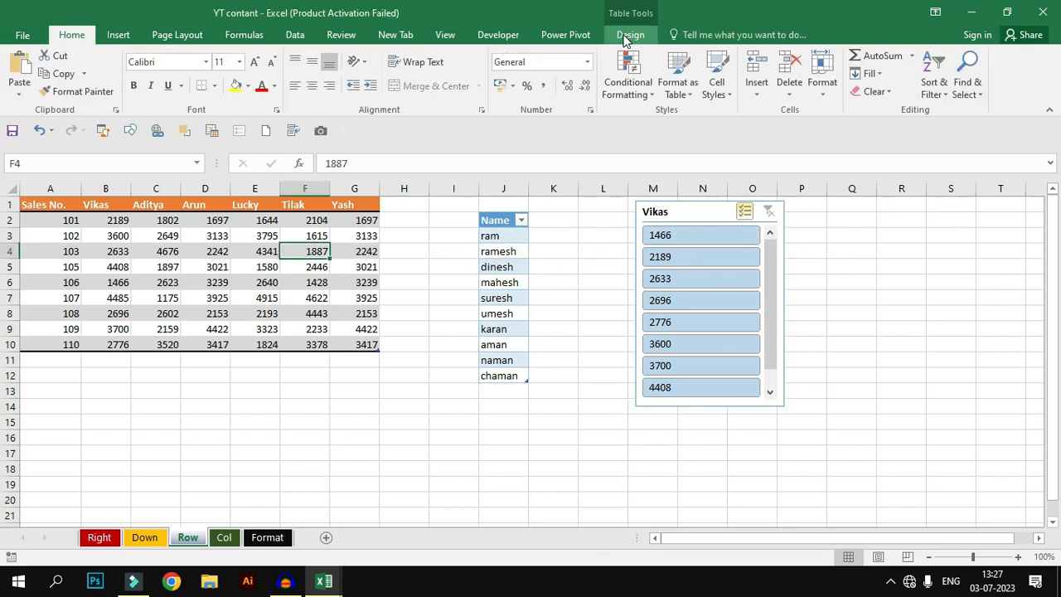
click(406, 204)
text(Total)
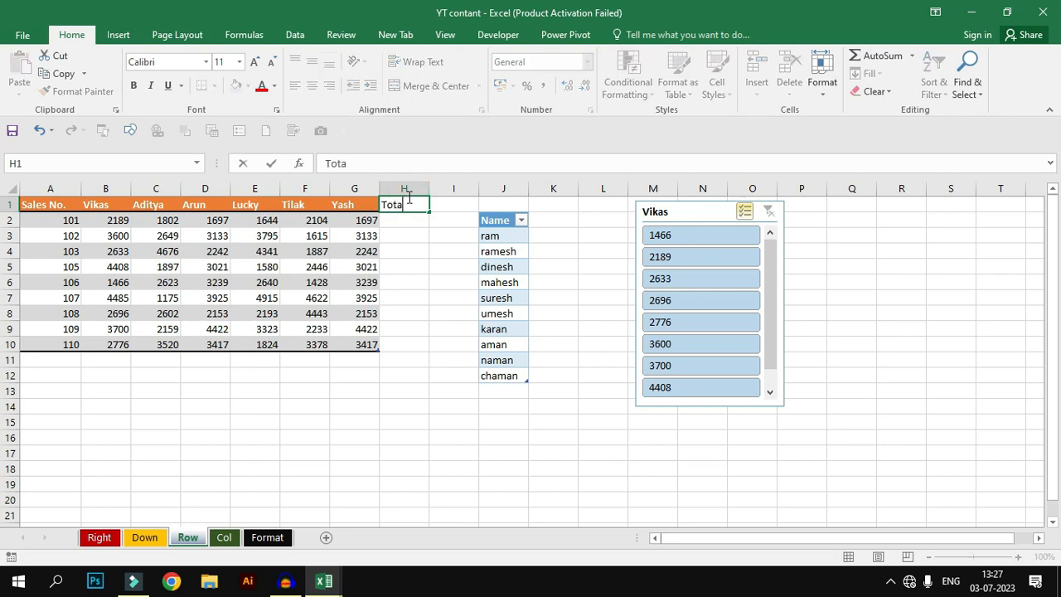
key(Return)
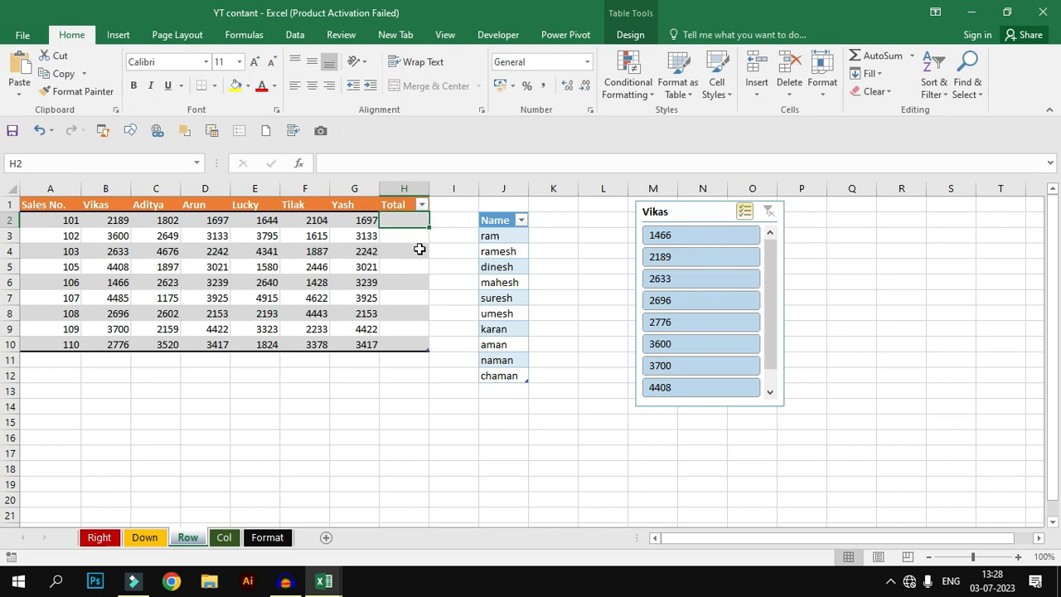
Step: Enter a SUM formula adding Vikas through Yash for every row of the Total column
text(=sum)
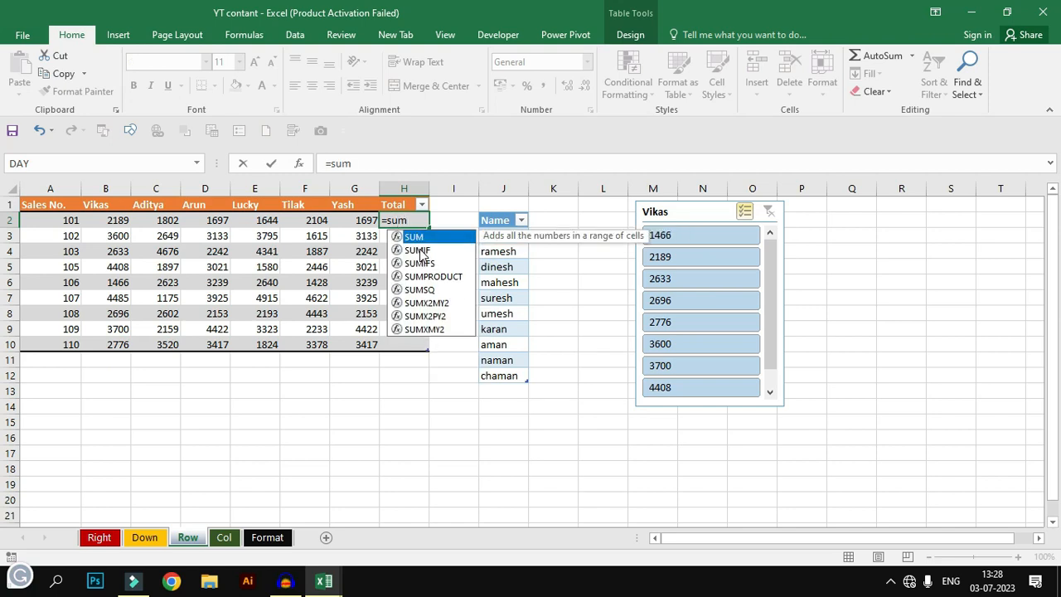
key(Tab)
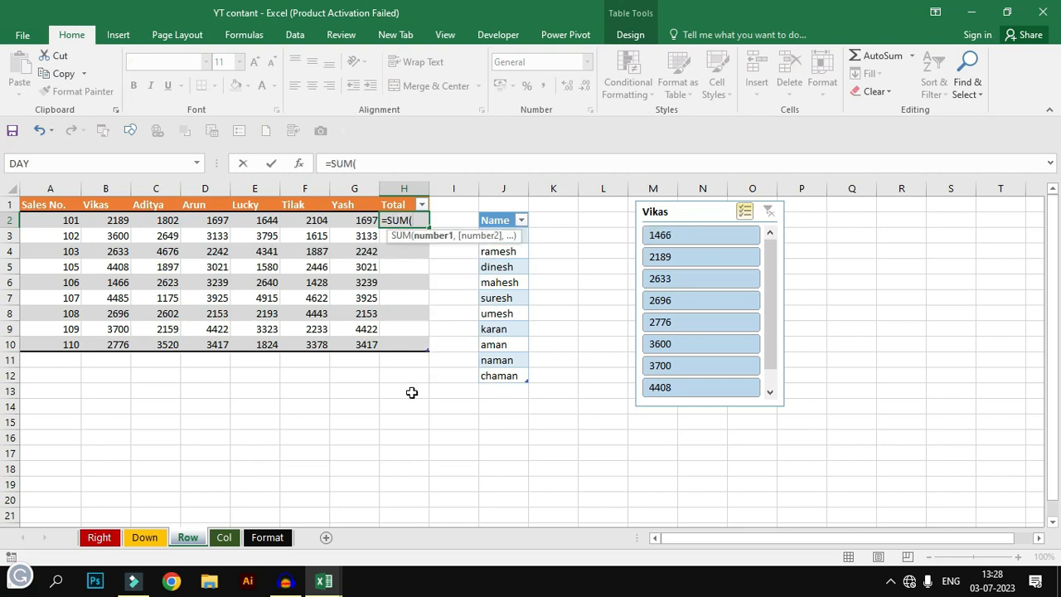
drag(118, 220, 343, 221)
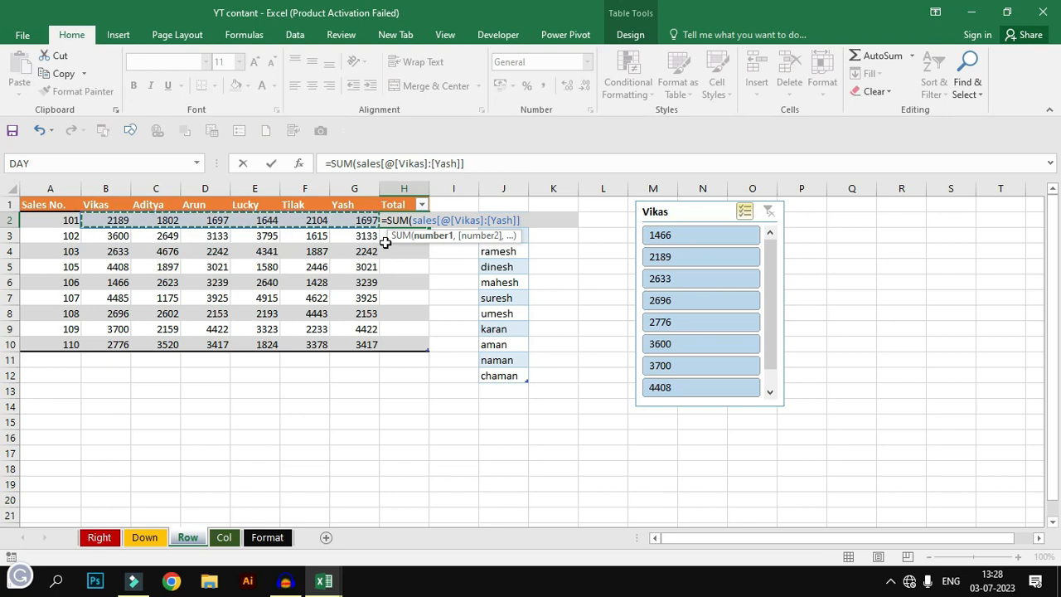
key(ctrl+Return)
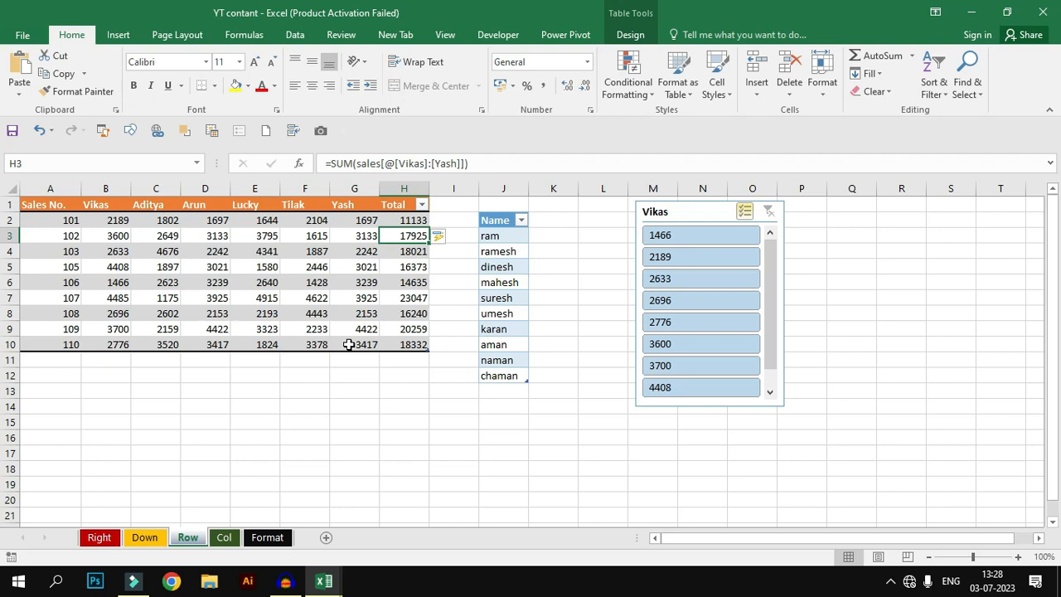
Step: Add an Average column to the sales table after Total
click(453, 204)
text(Pe)
text(Ave)
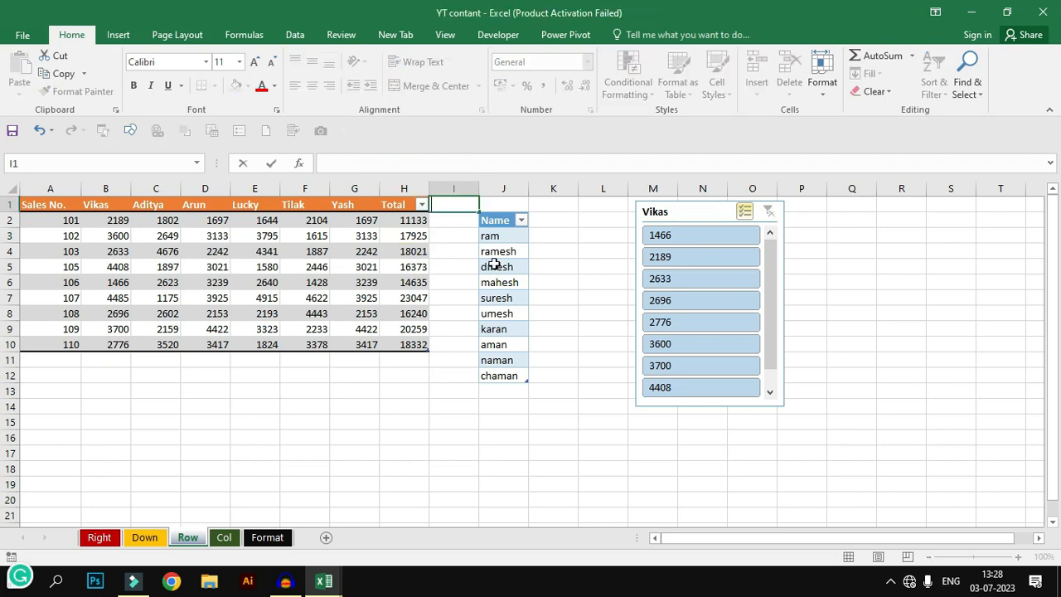
text(rage)
key(Return)
Step: Enter an AVERAGE formula over Vikas through Yash for every row of the Average column
text(=a)
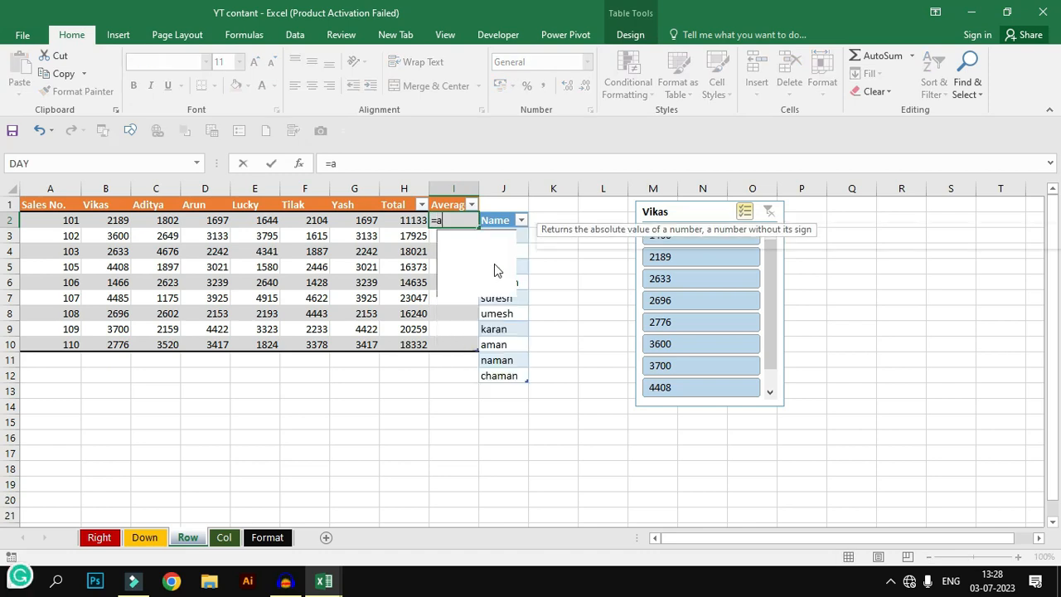
text(verage)
key(Tab)
key(Left)
key(Left)
key(shift+Left)
key(shift+Left)
key(shift+Left)
key(shift+Left)
key(shift+Left)
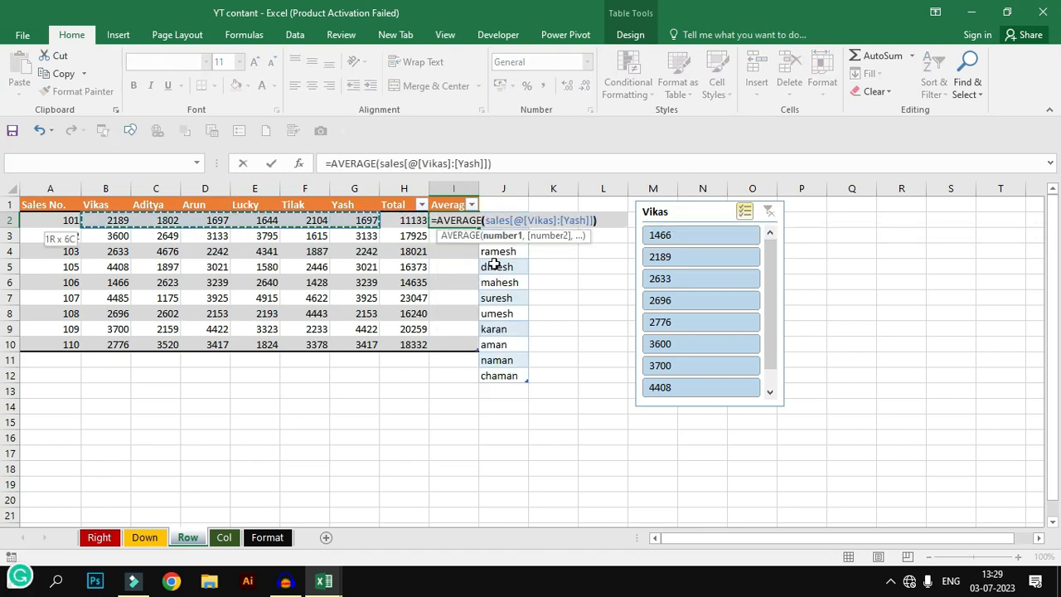
key(Return)
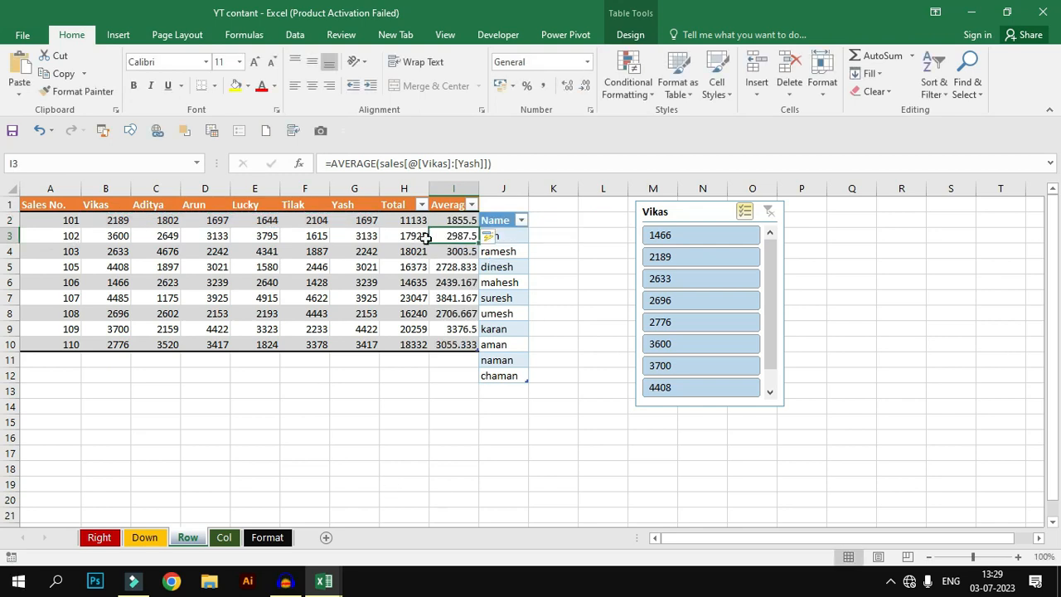
drag(448, 219, 448, 347)
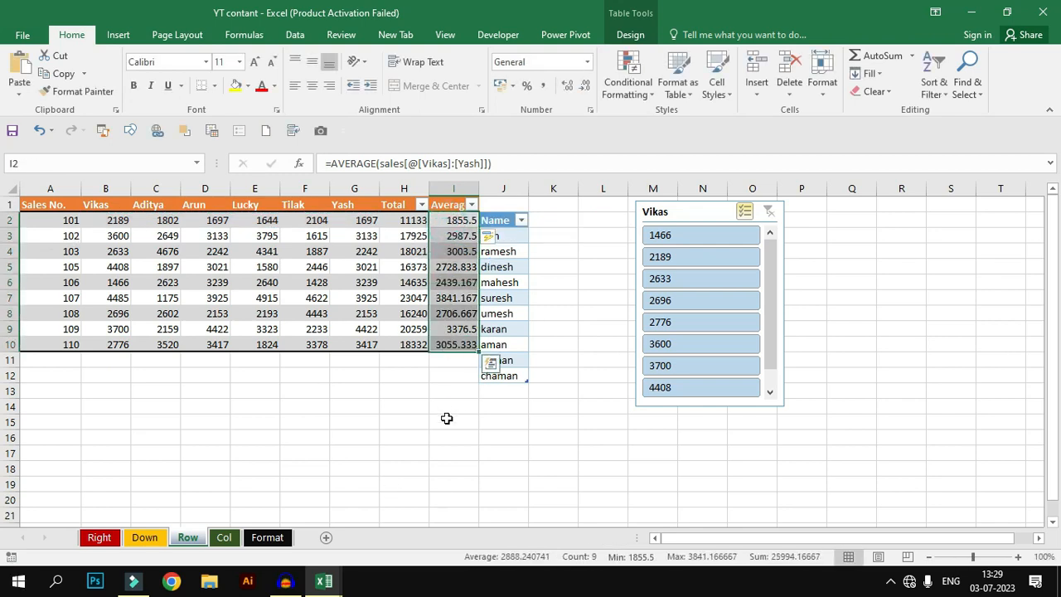
Step: Convert the sales table to a normal range
click(423, 267)
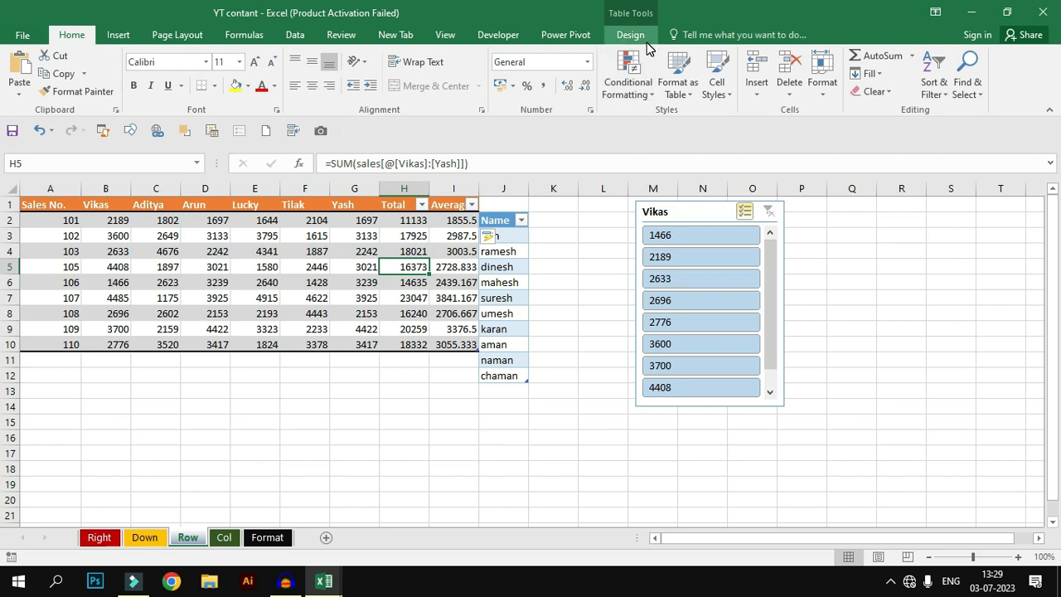
click(618, 29)
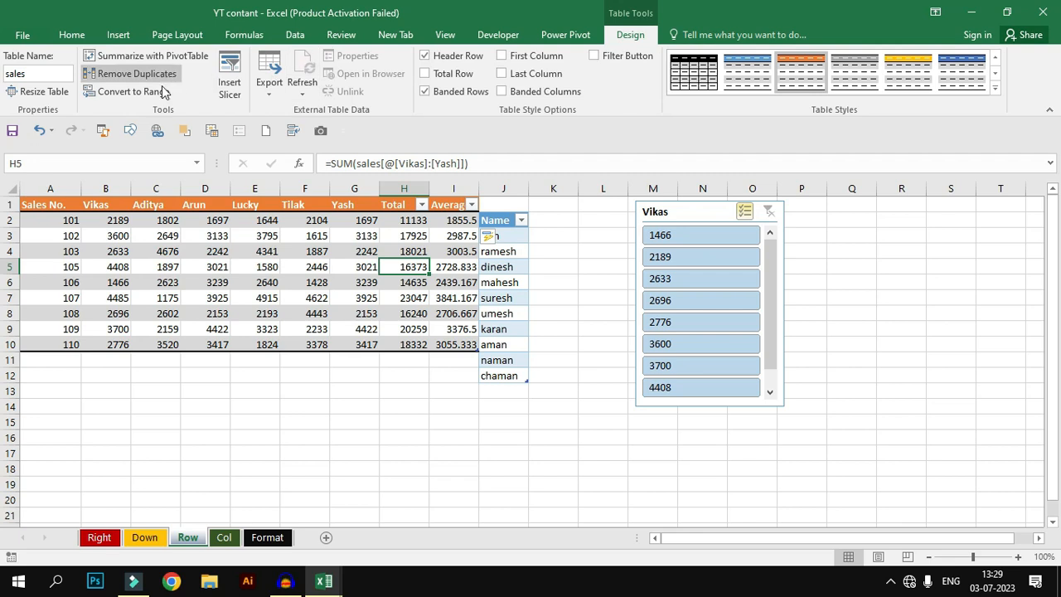
click(153, 91)
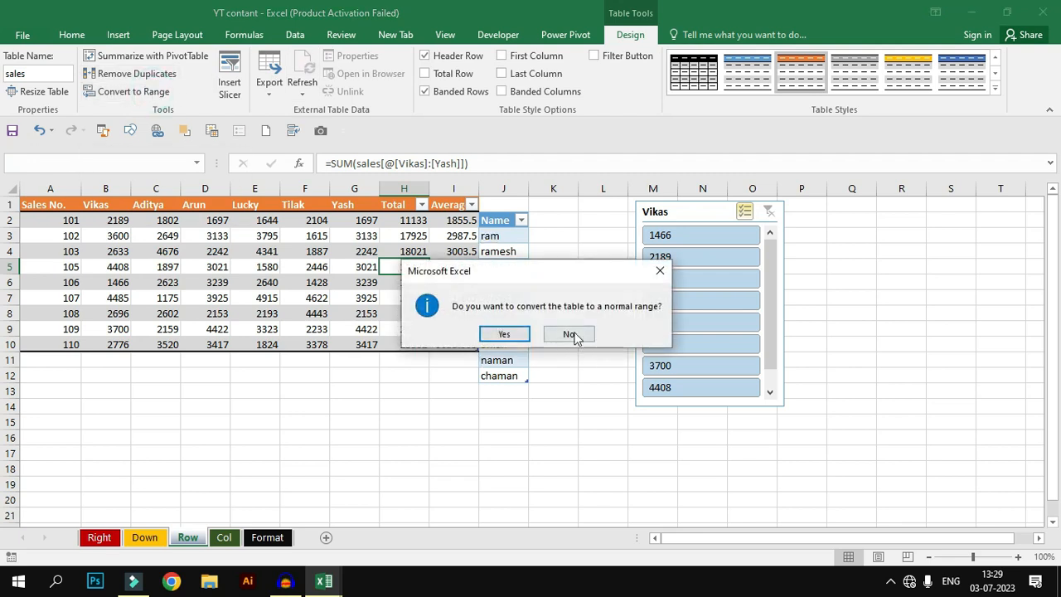
click(504, 334)
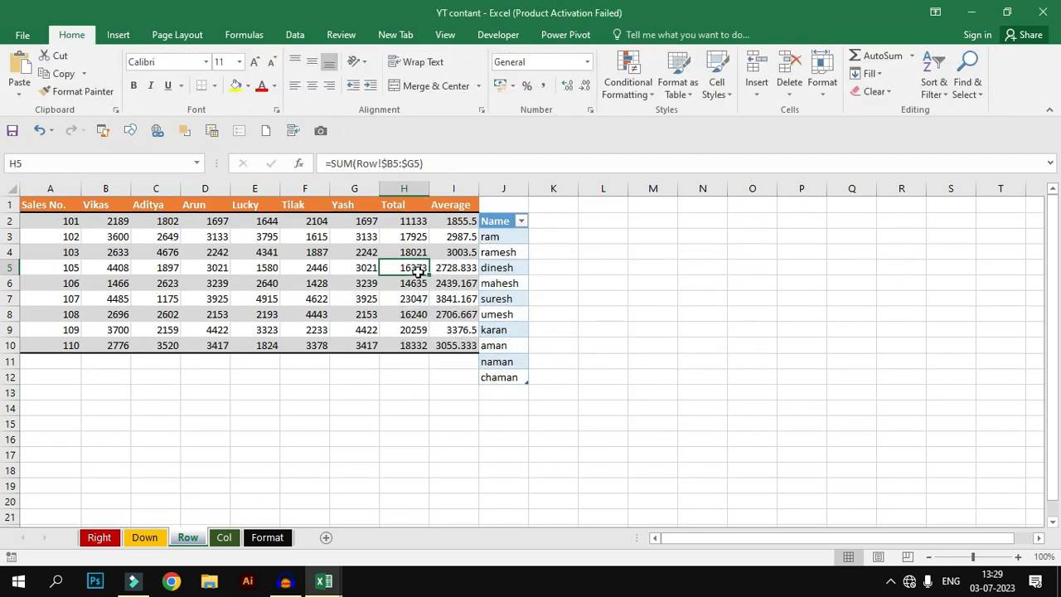
Step: Delete column J holding the Name table
click(515, 189)
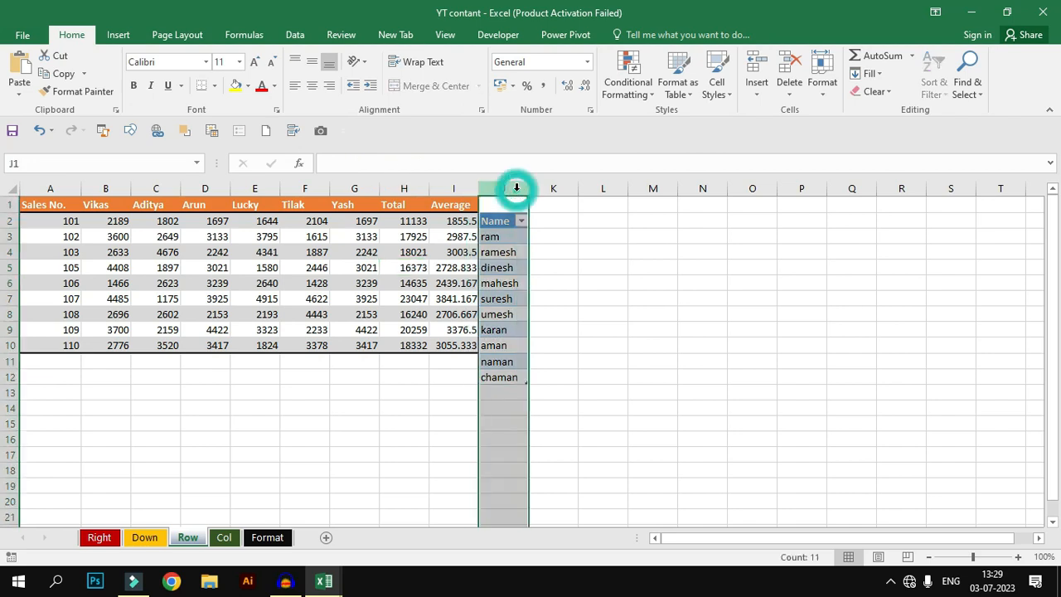
key(ctrl+minus)
double_click(506, 210)
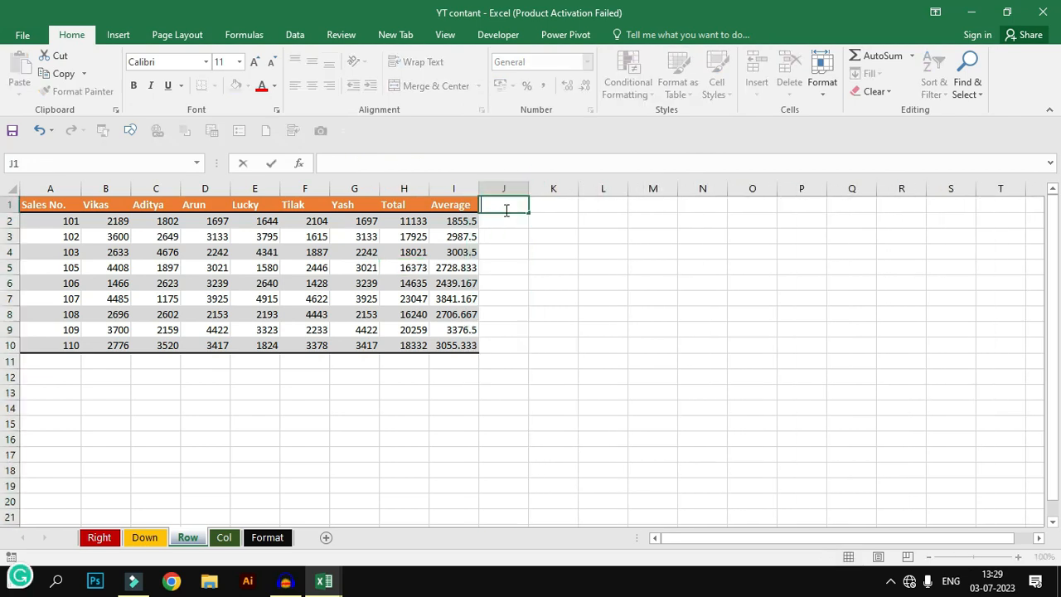
Step: Enter the header Maximum in J1 next to Average
text(Maximum)
key(Return)
click(505, 208)
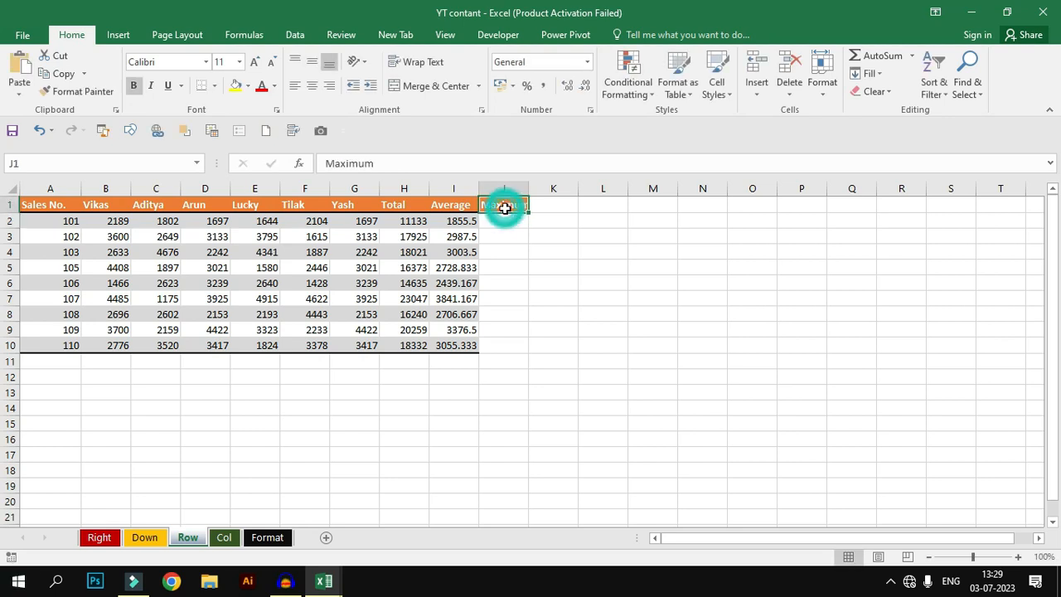
Step: Enter a MAX formula in J2 over B2:G2
click(506, 218)
text(=)
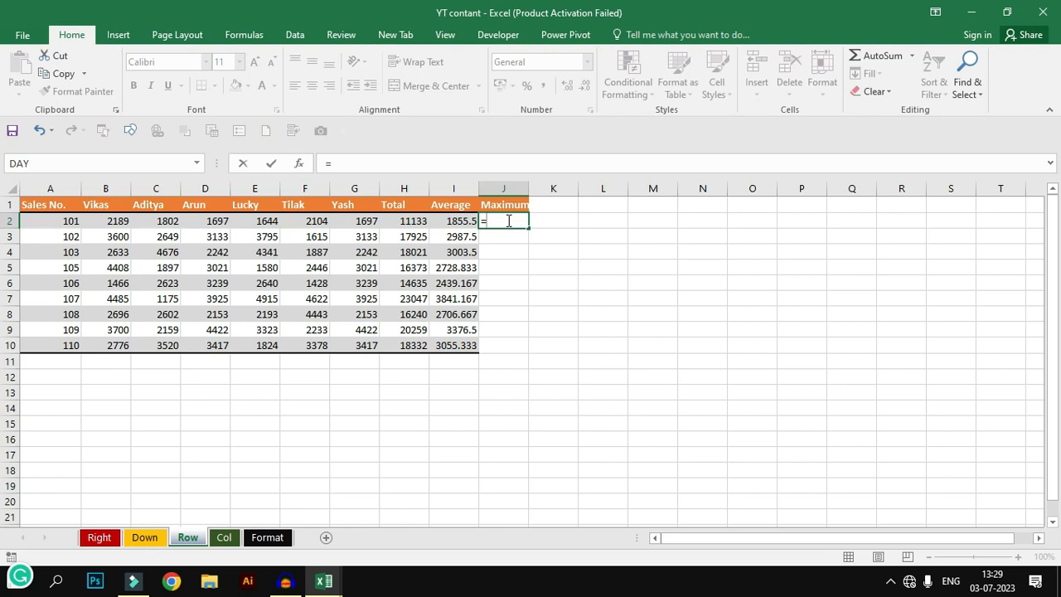
text(max)
key(Tab)
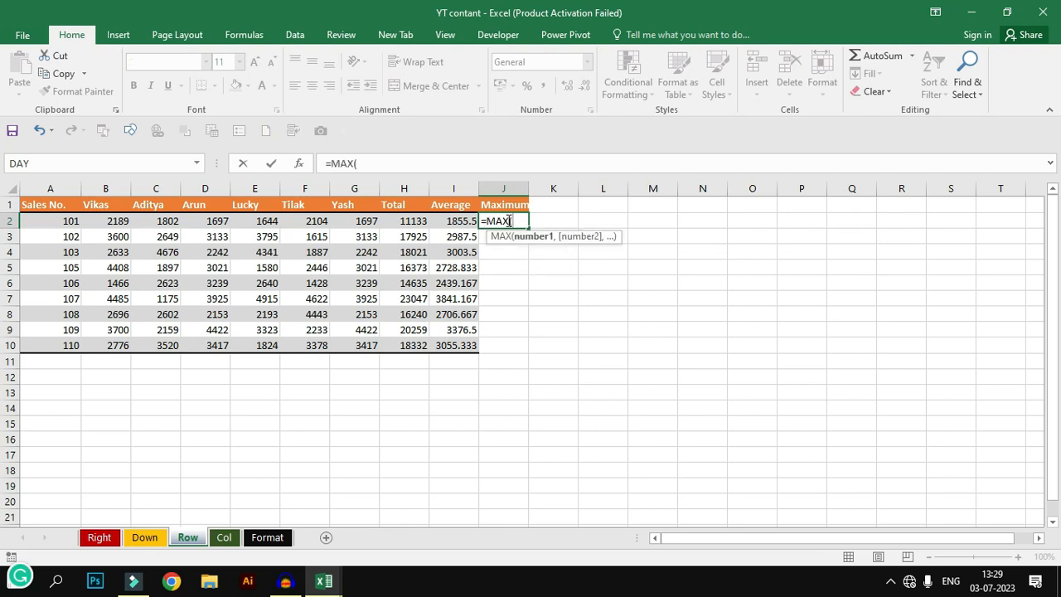
drag(119, 222, 373, 220)
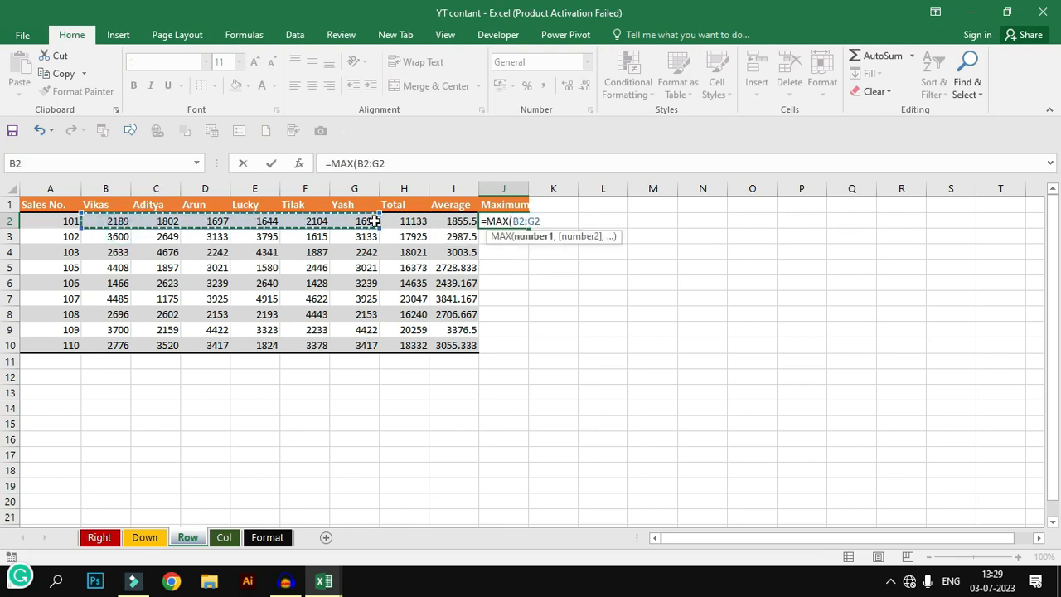
key(Return)
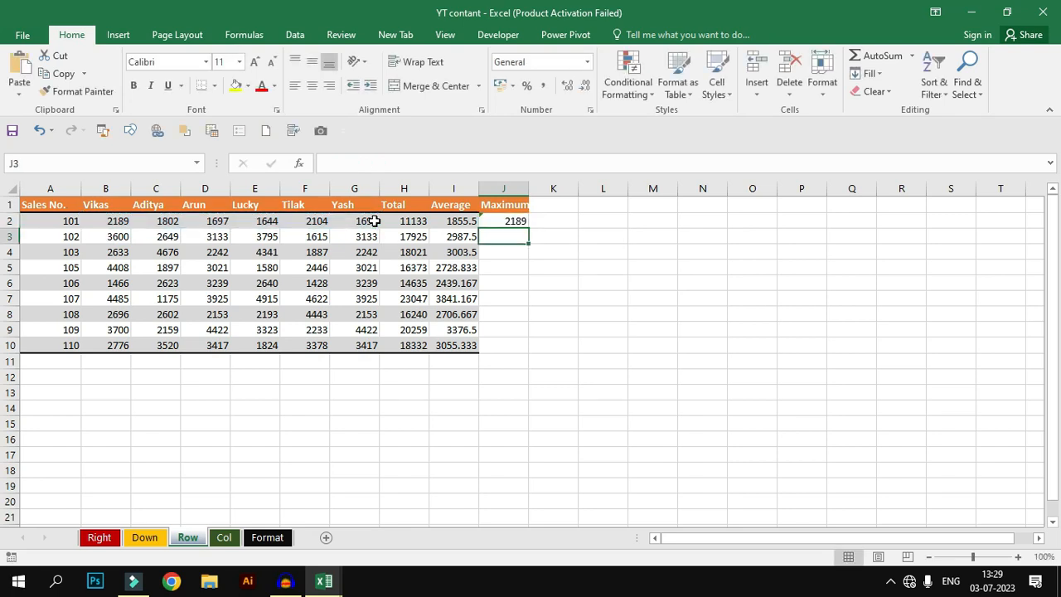